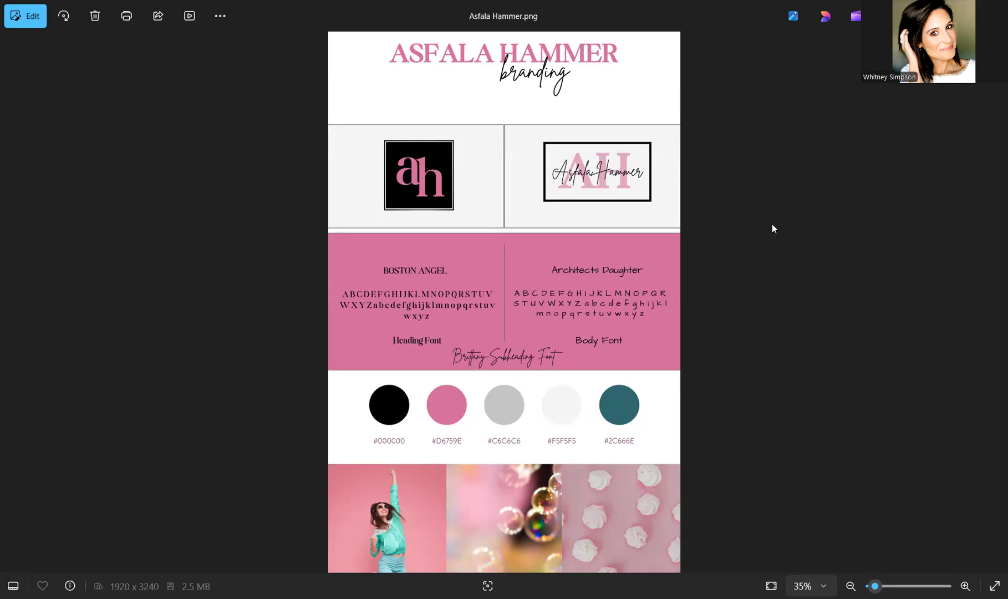
Switch to Canva in the browser and create a new Brand Kit named AH
key("alt+Tab")
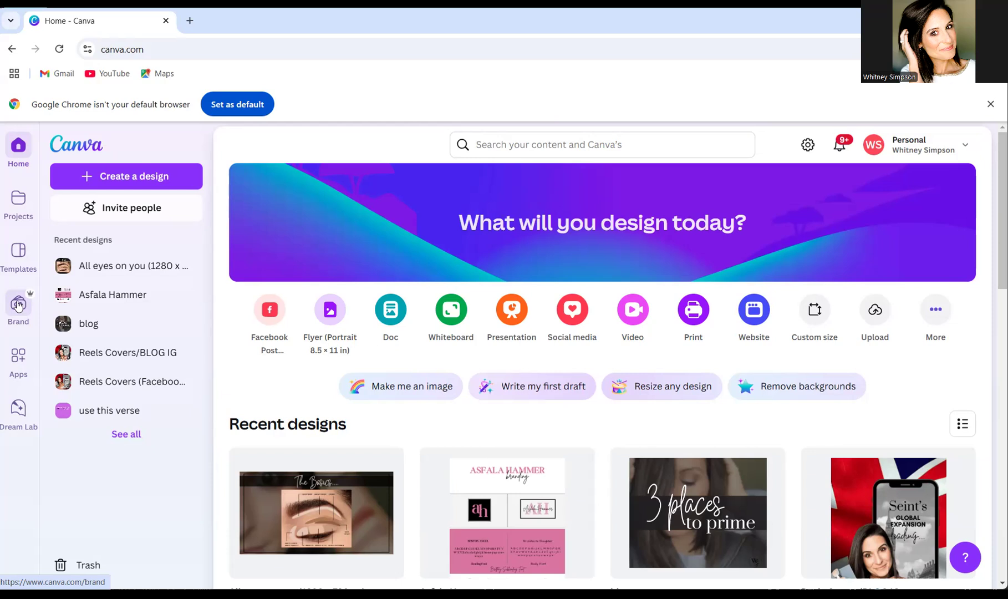
left_click(19, 305)
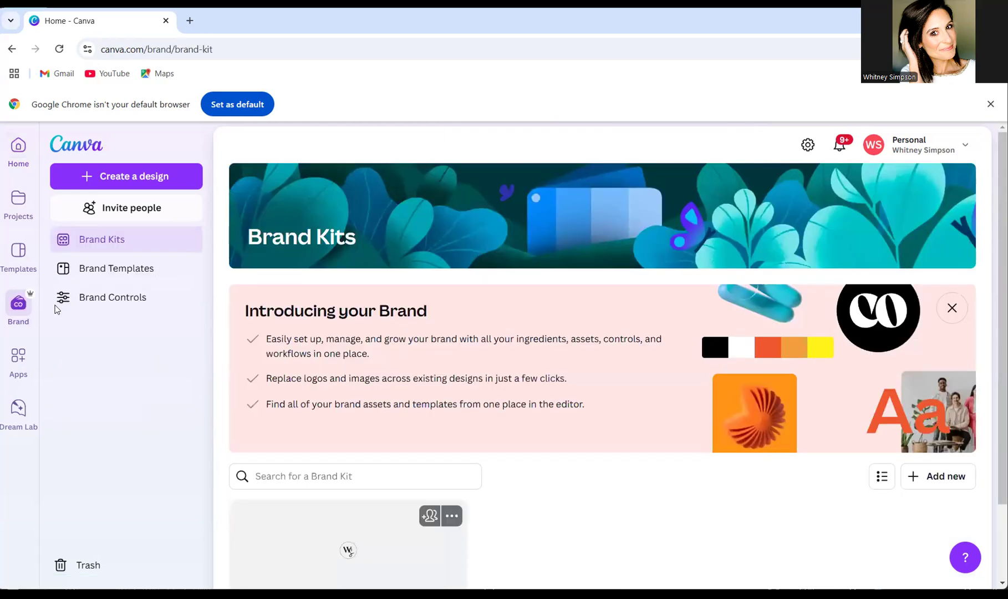
left_click(947, 478)
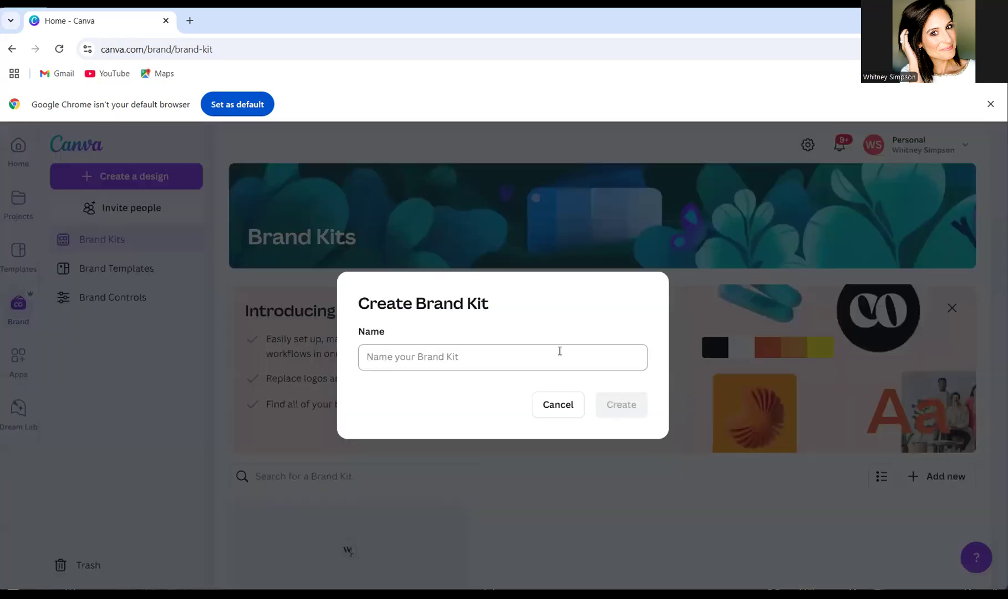
left_click(559, 350)
type("AH")
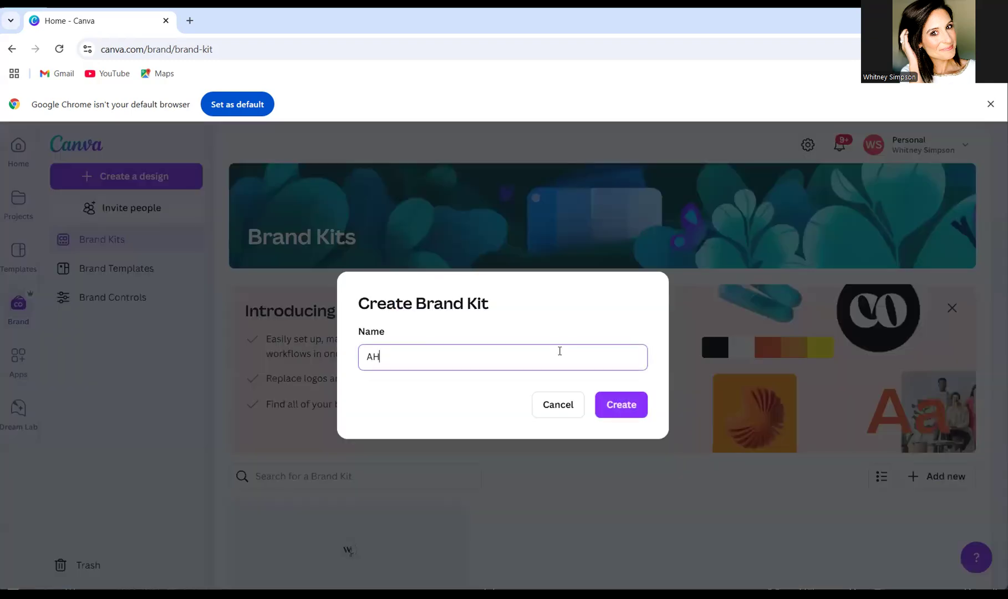
left_click(632, 410)
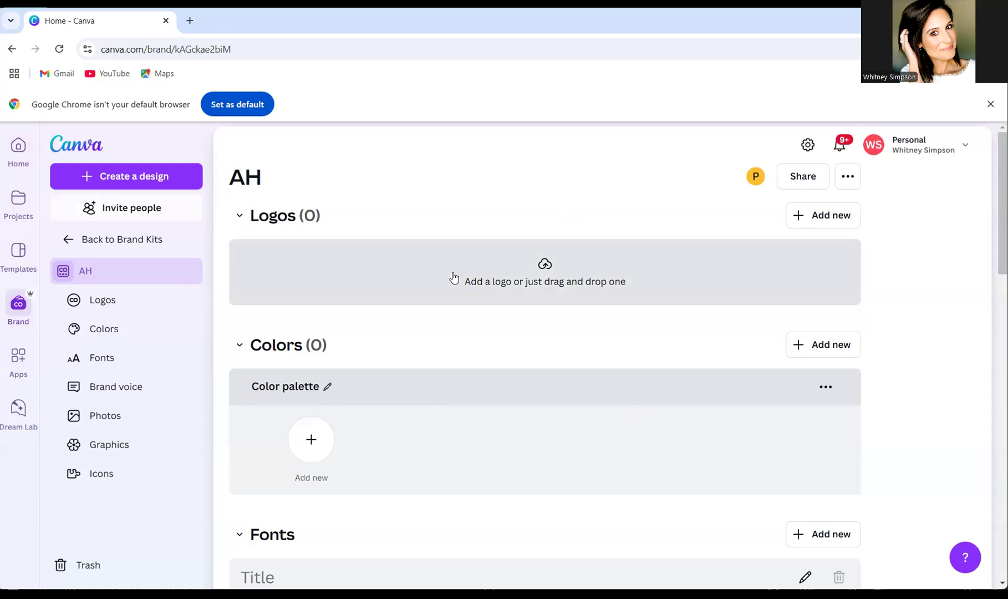
Upload the blog (48) image from Downloads as the Brand Kit's logo
left_click(522, 257)
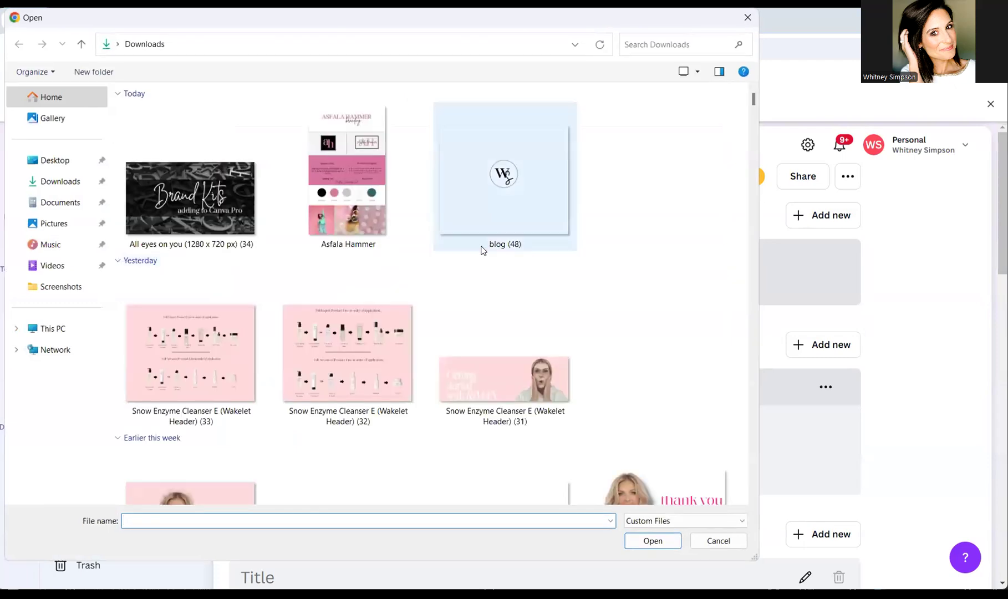
left_click(498, 198)
double_click(497, 194)
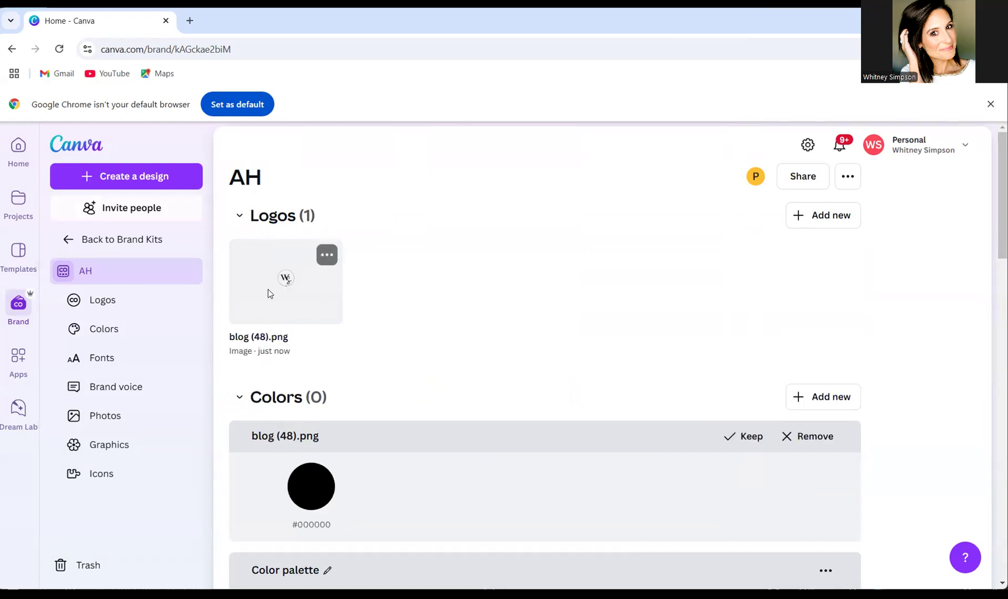
Keep the color palette suggested from the logo and add the pink #D6759E to it
scroll(269, 287, "down", 2)
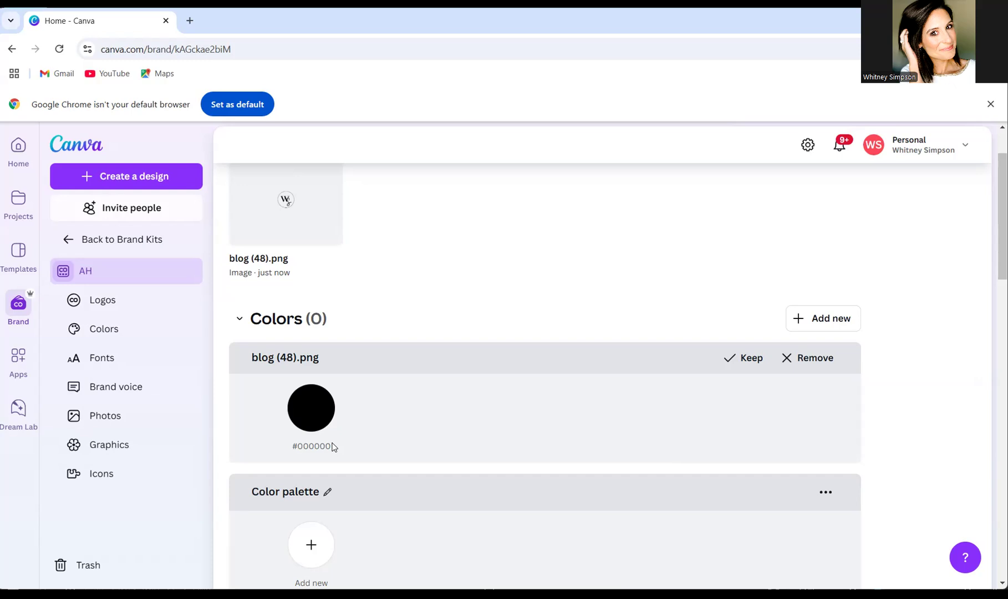
left_click(751, 356)
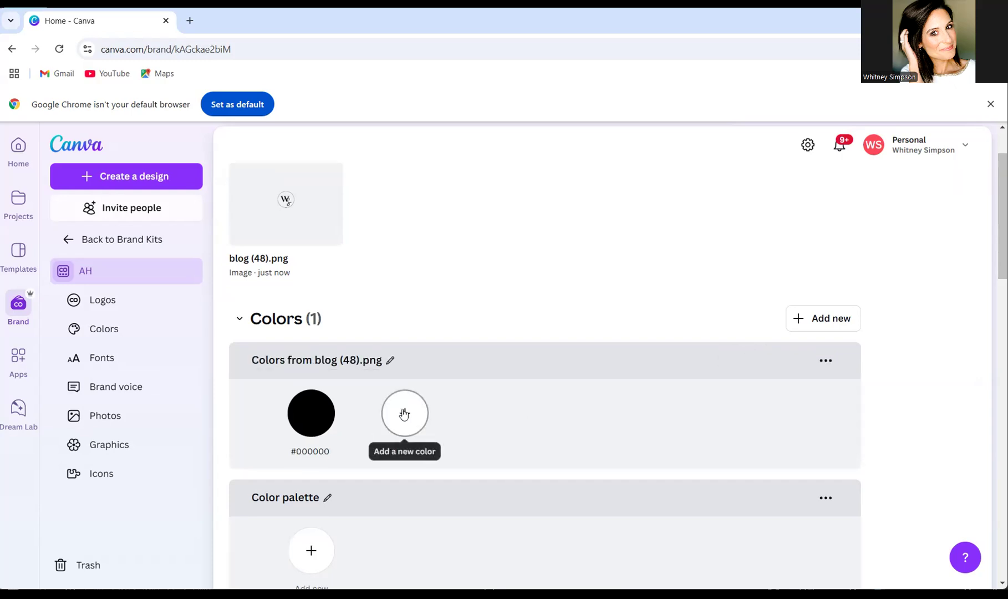
left_click(404, 413)
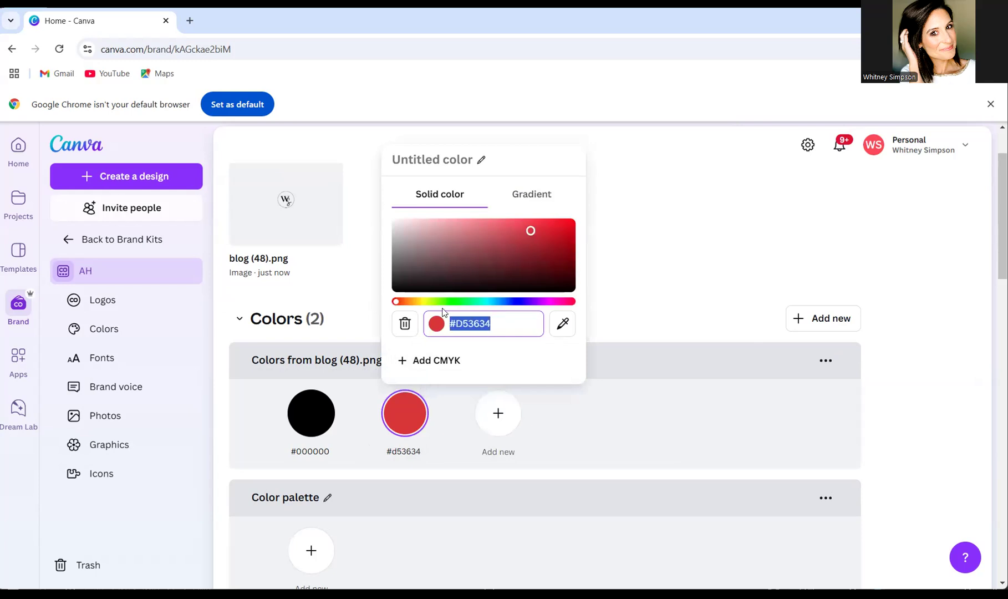
type("#")
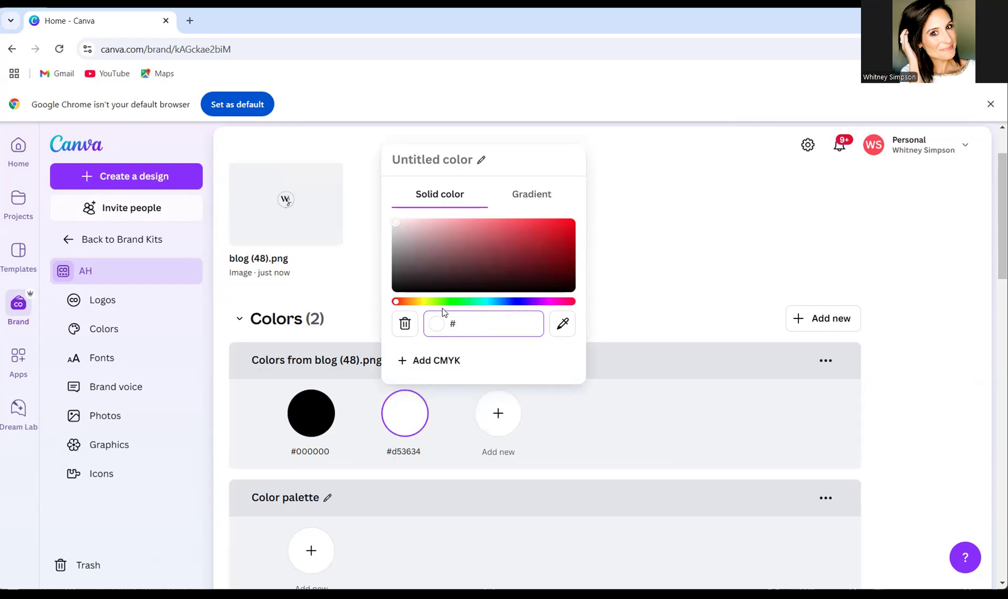
type("D")
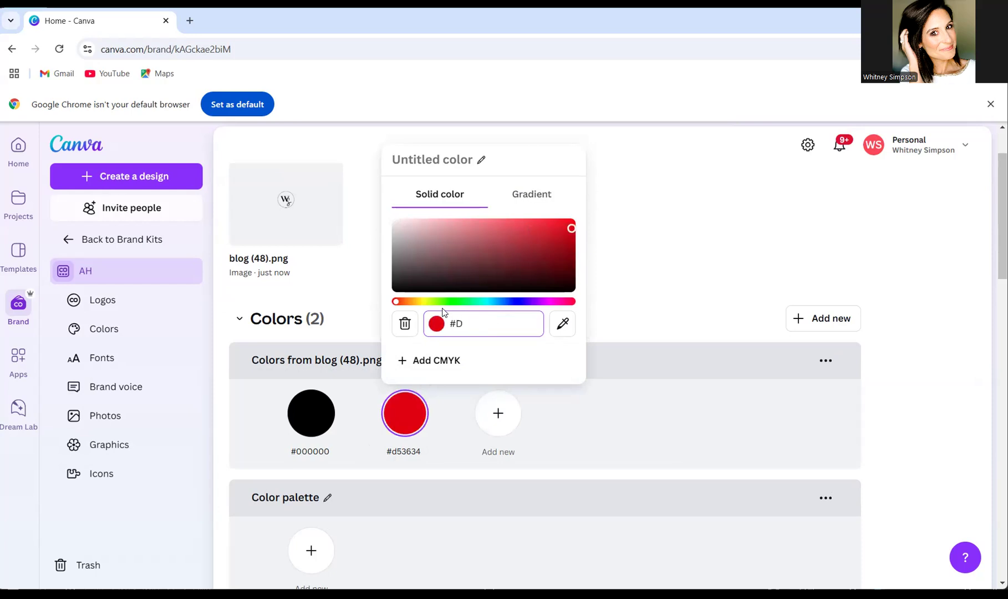
type("675")
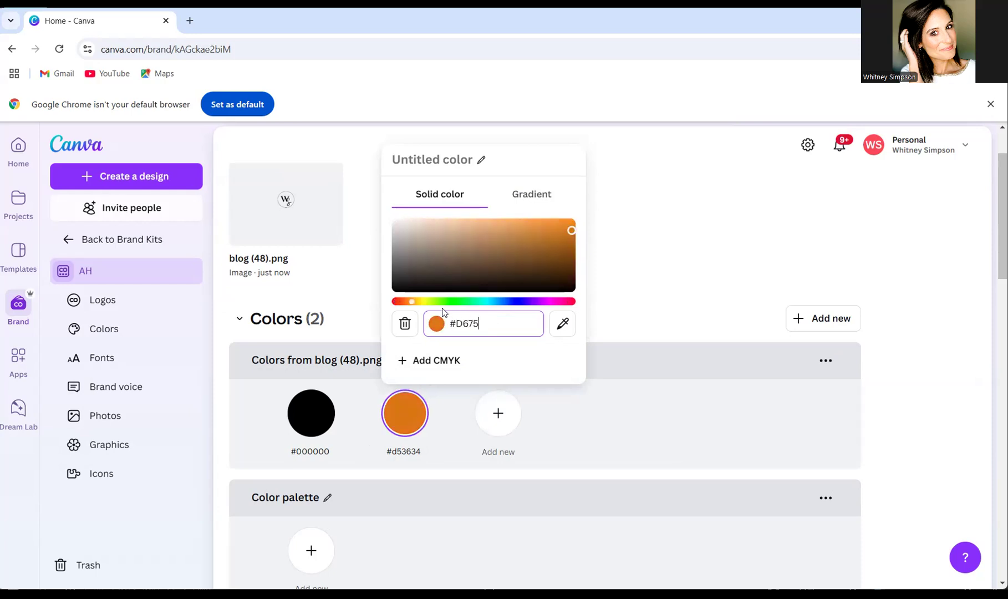
type("9E")
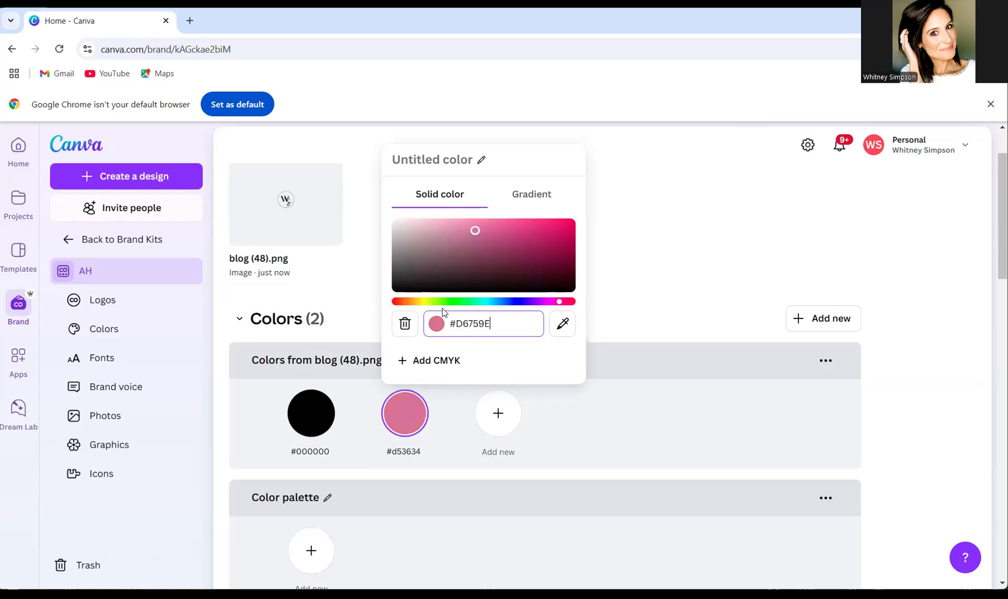
key("Return")
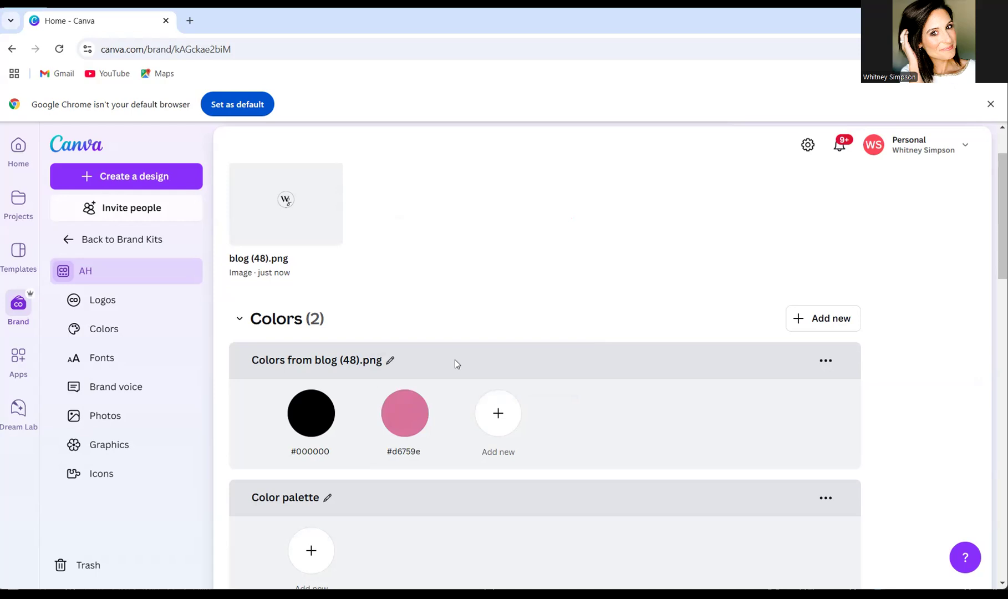
Add the gray #C6C6C6 as a new color in the palette taken from the logo
mouse_move(414, 422)
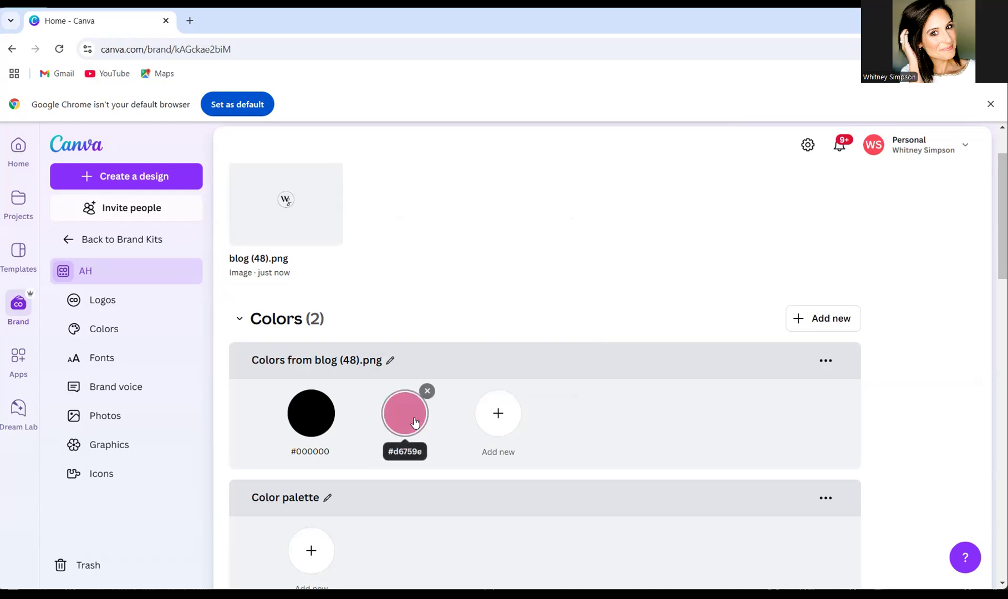
left_click(486, 414)
left_click_drag(663, 225, 634, 239)
left_click(586, 322)
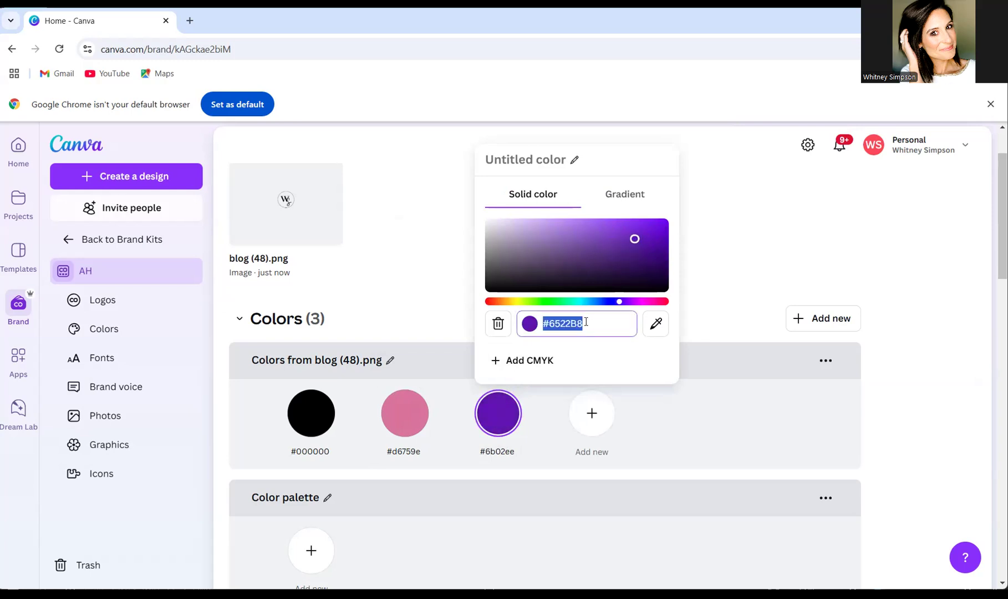
type("#c6c6c6")
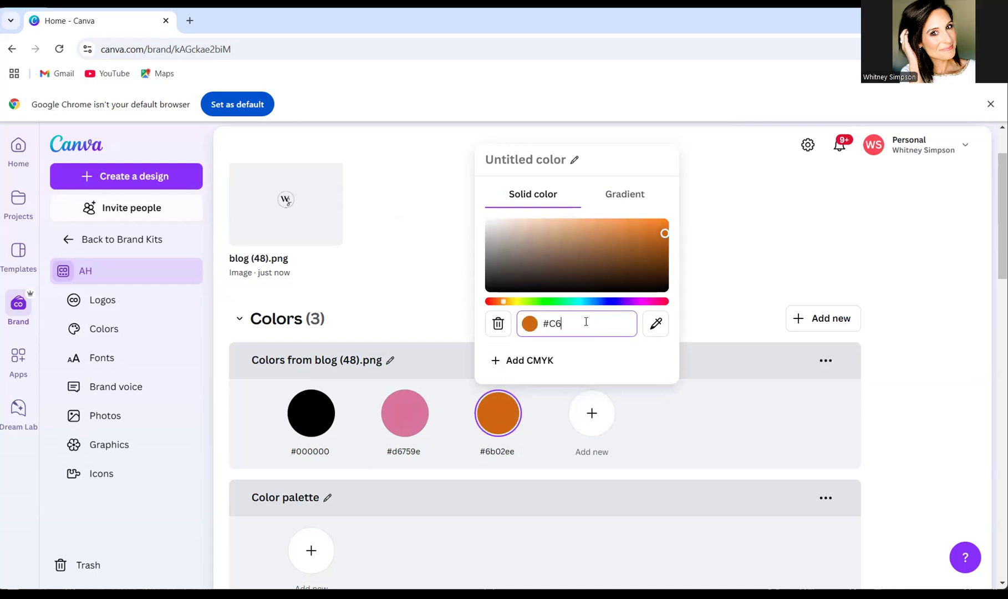
key("Return")
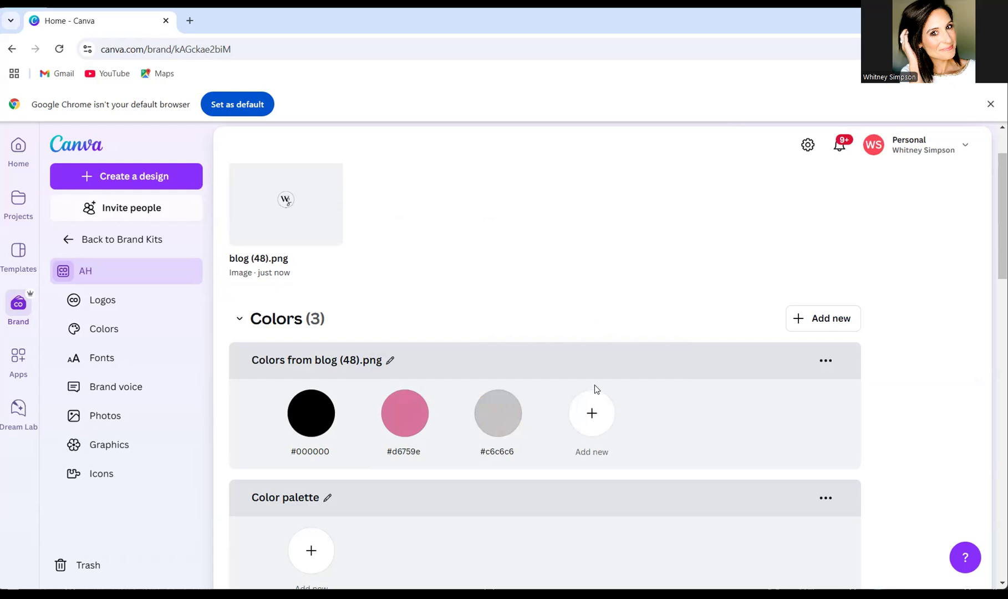
Add the off-white #F5F5F5 and the teal #2C666E as new colors in the logo's palette
left_click(591, 422)
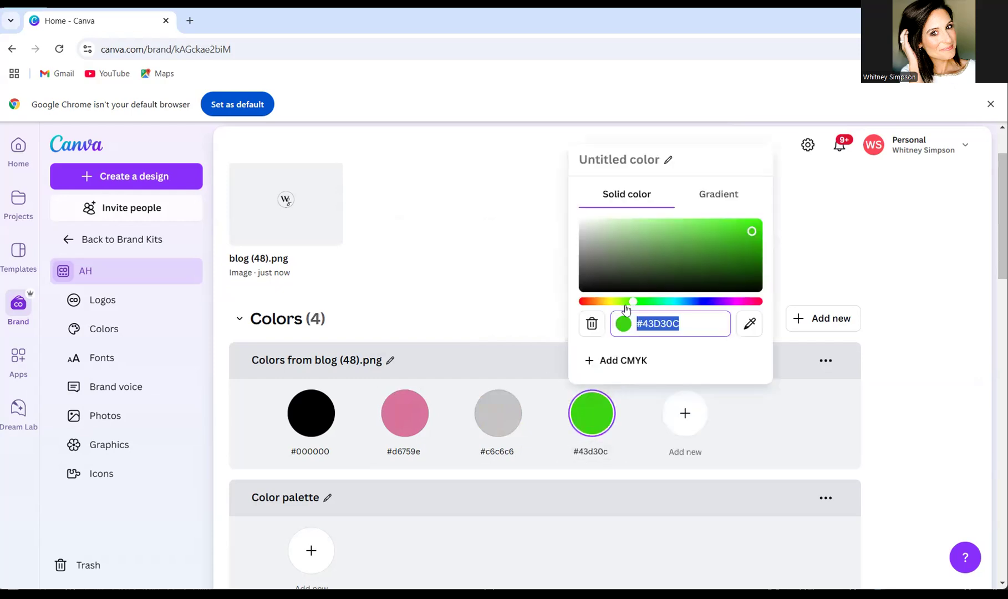
type("#F5F5F5")
key("Return")
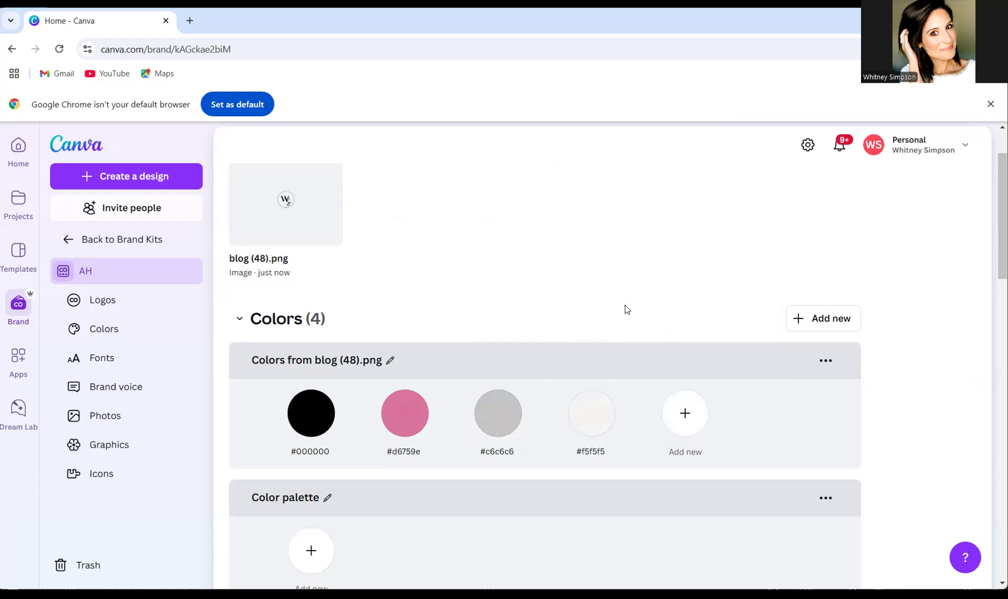
left_click(696, 423)
type("#")
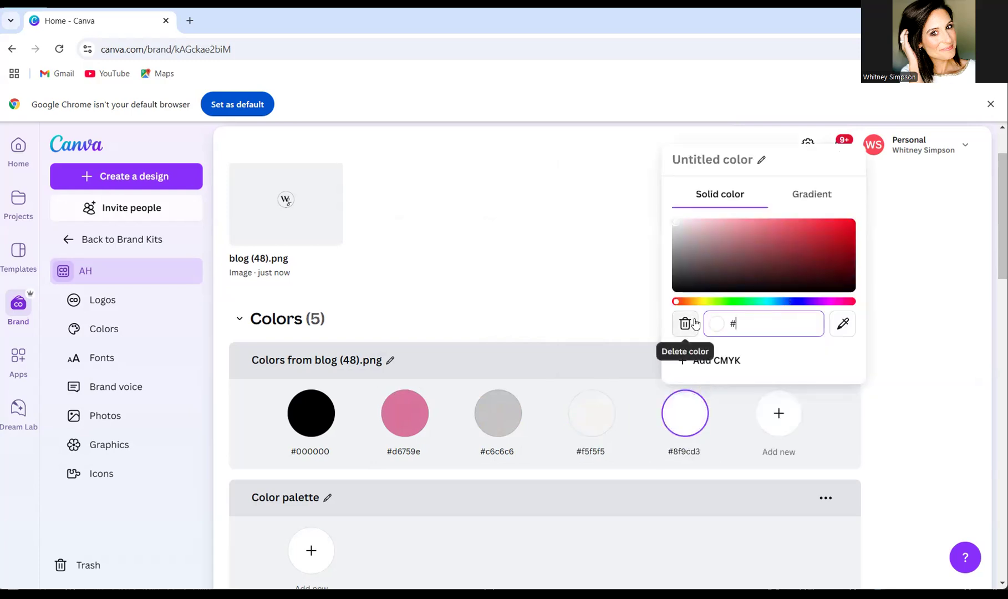
type("2C666E")
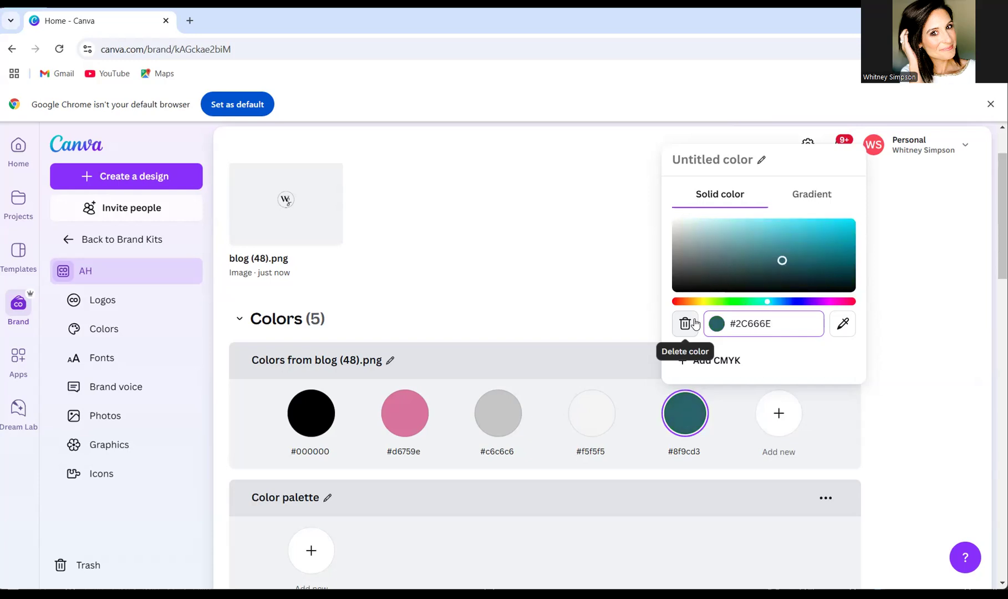
key("Escape")
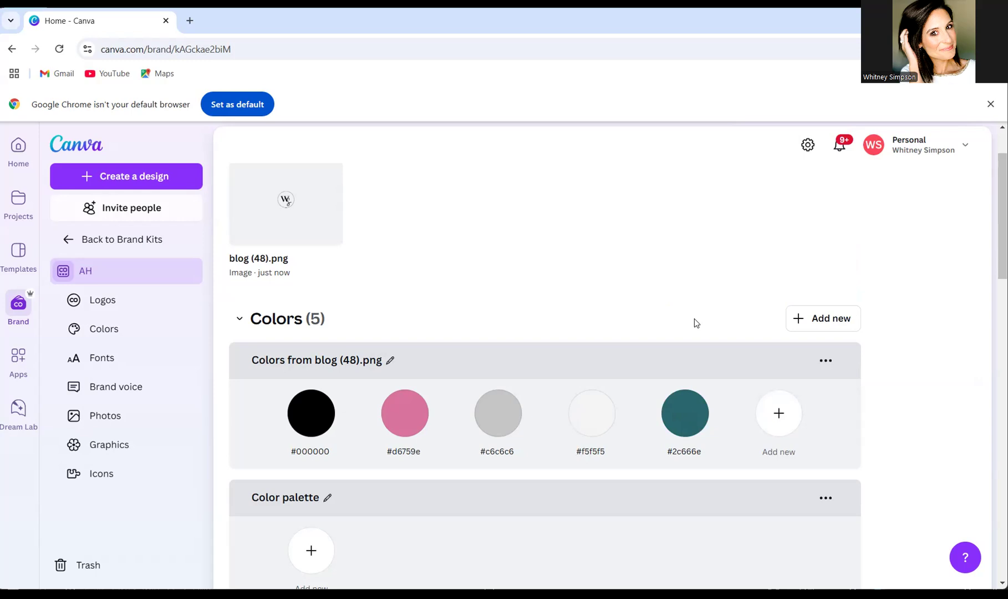
Set the Brand Kit's Heading font to Boston Angel
scroll(695, 321, "down", 3)
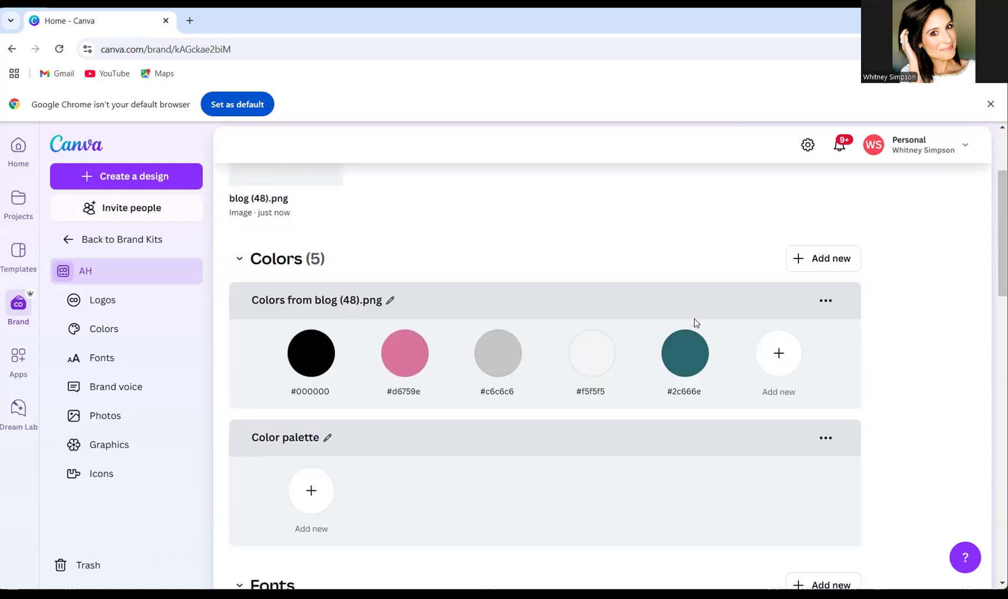
scroll(694, 319, "down", 4)
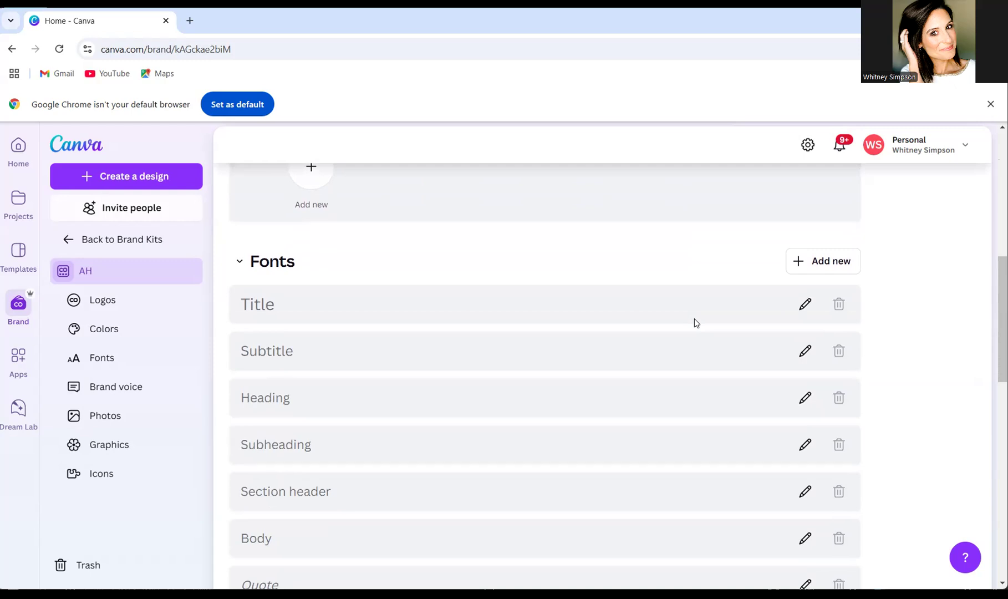
left_click(805, 397)
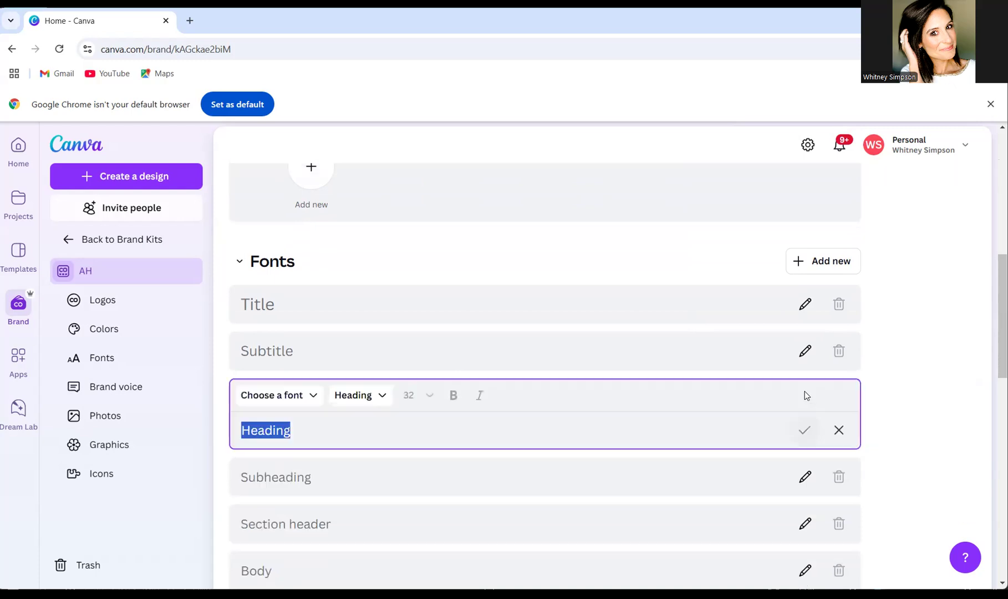
left_click(303, 397)
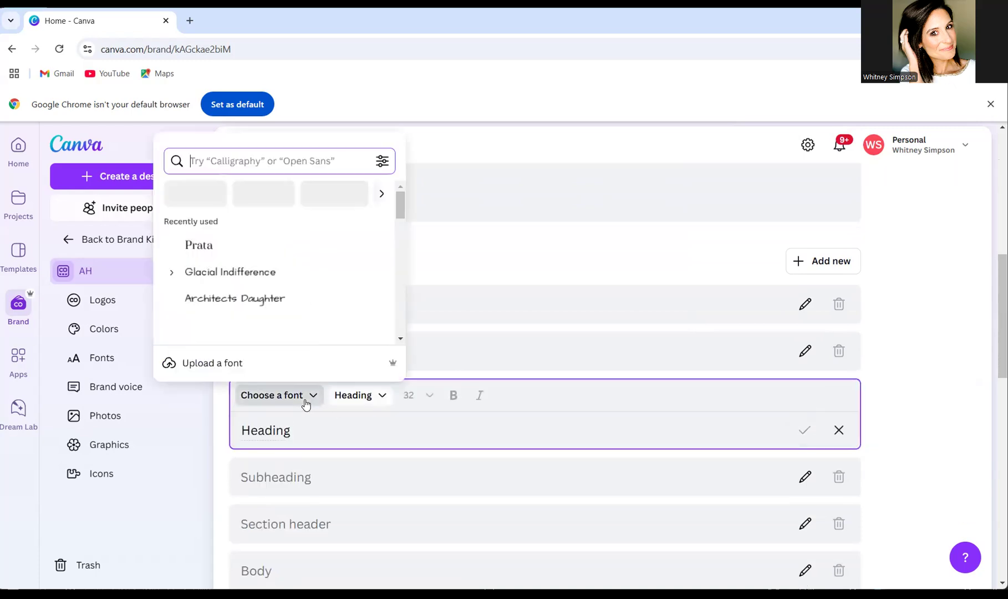
scroll(279, 315, "down", 2)
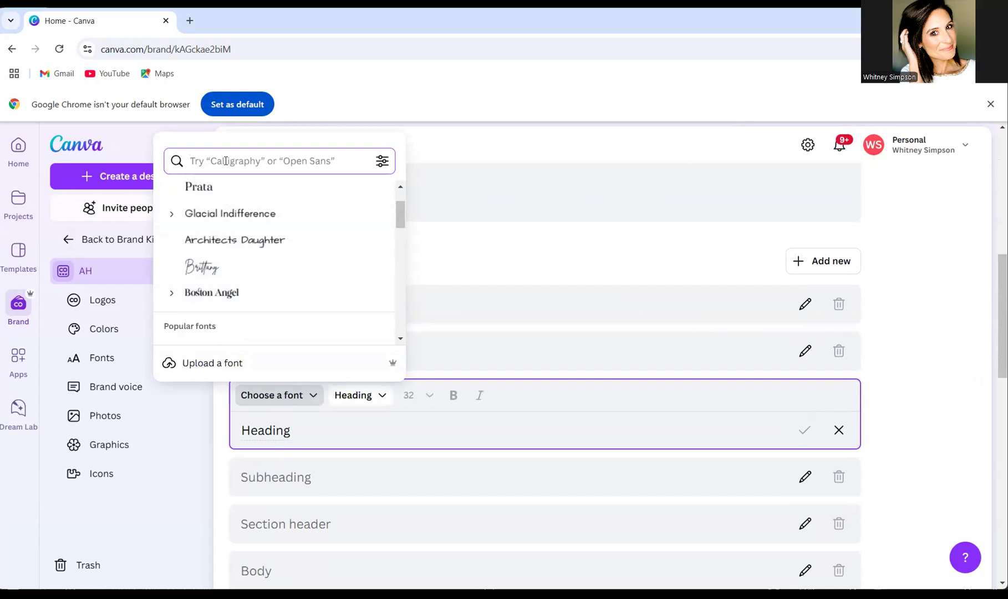
left_click(219, 284)
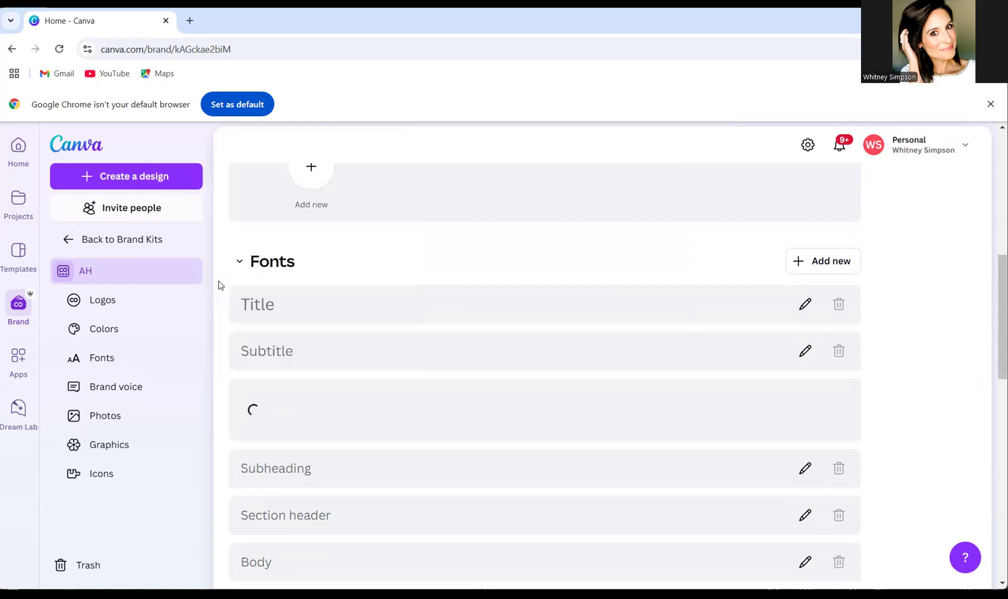
left_click(804, 429)
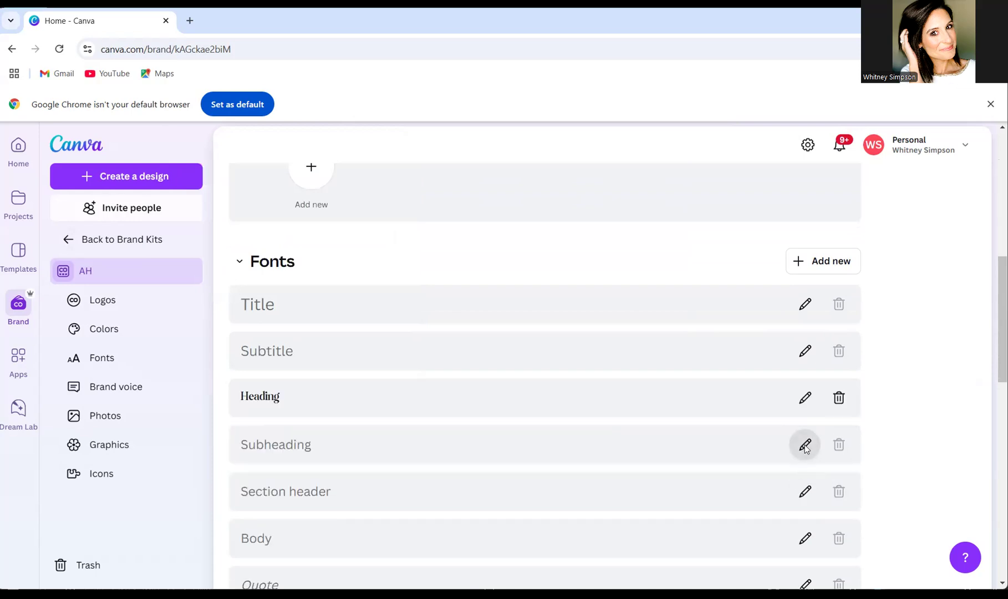
Set the Brand Kit's Subheading font to Brittany and save it at size 24
left_click(805, 444)
left_click(312, 449)
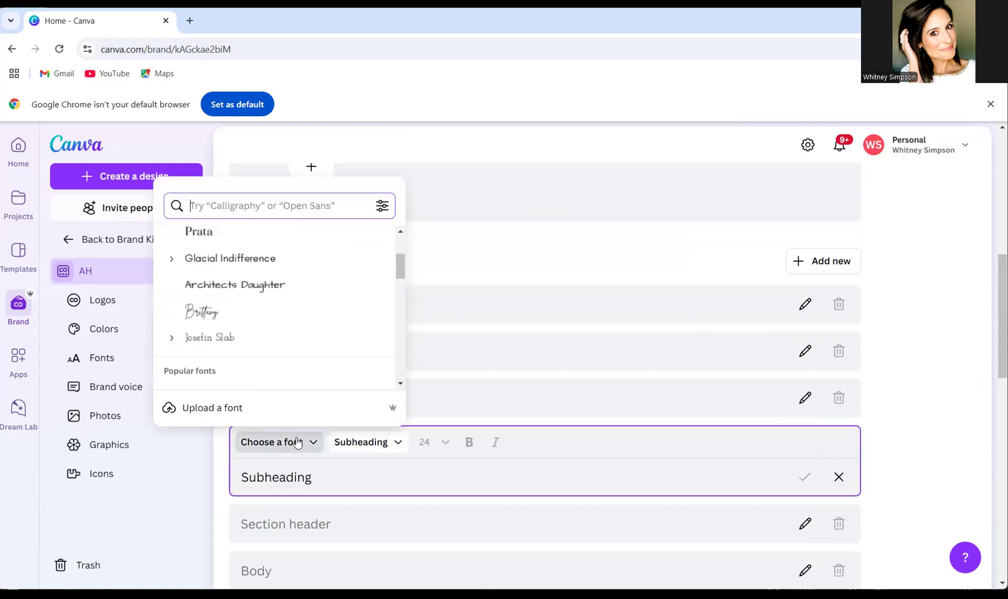
left_click(213, 315)
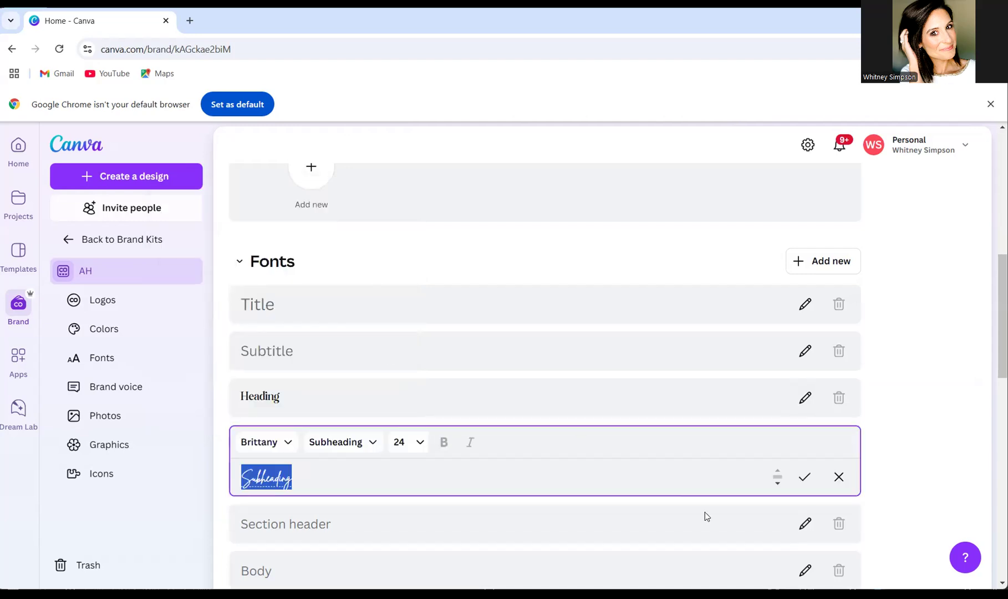
left_click(807, 489)
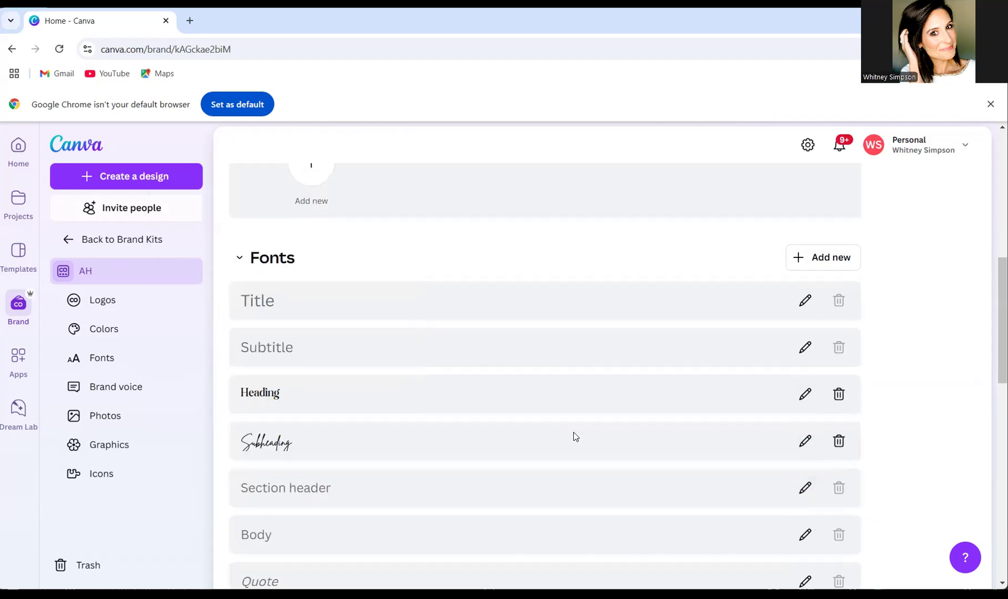
Set the Brand Kit's Body font to Architects Daughter and save it
scroll(573, 432, "down", 2)
left_click(805, 409)
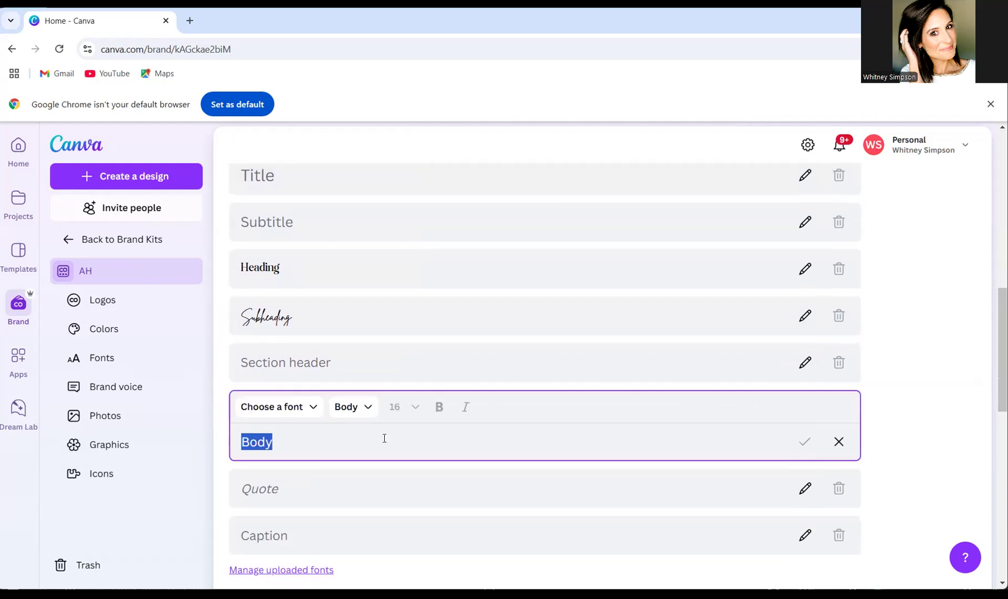
left_click(294, 410)
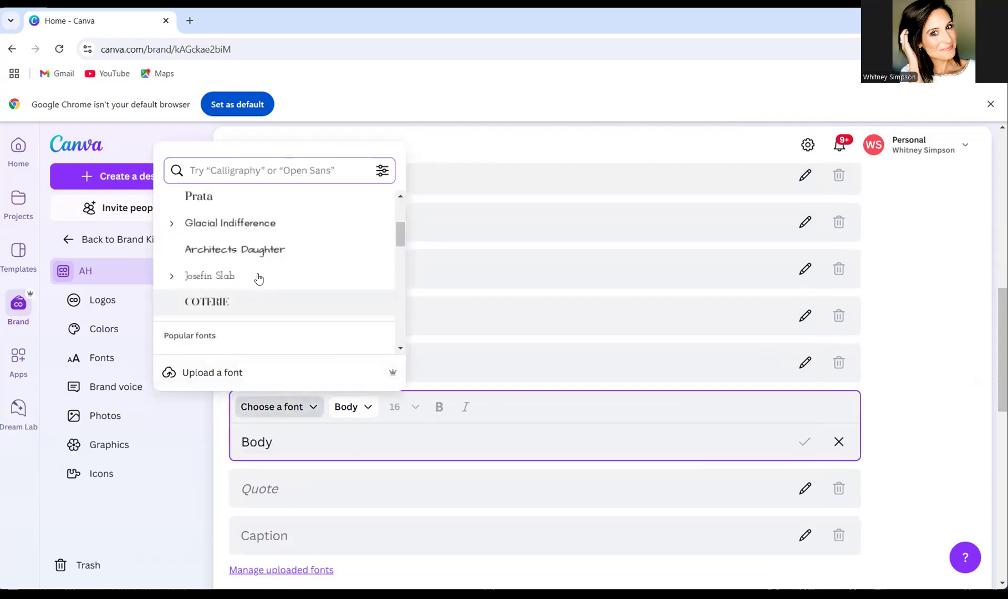
left_click(254, 254)
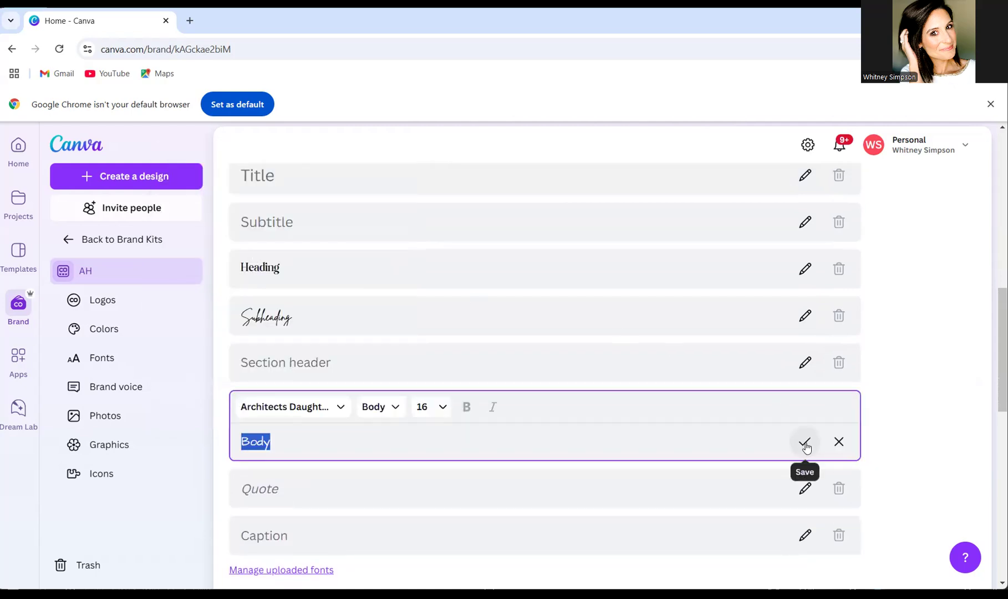
left_click(805, 440)
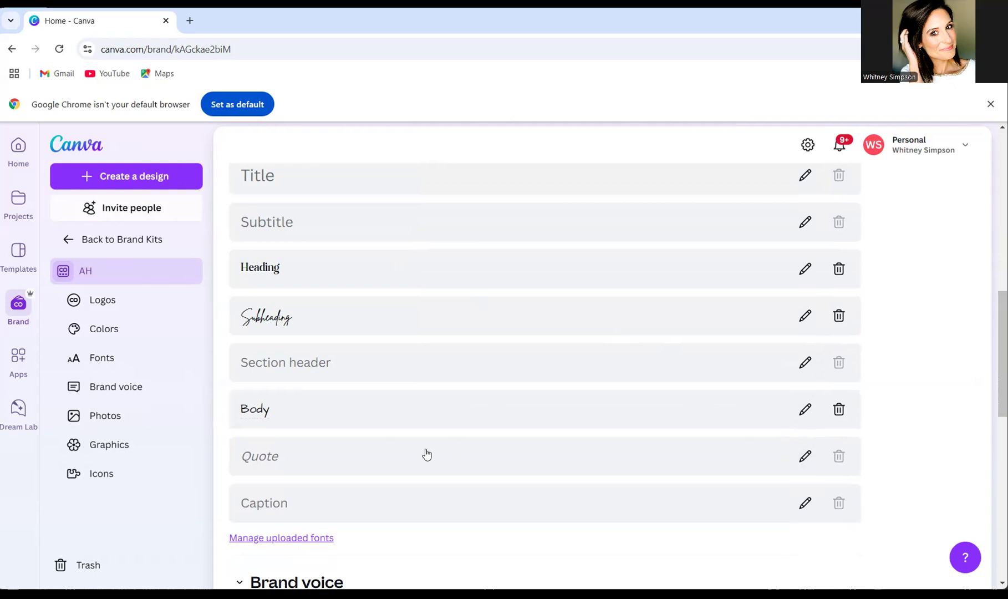
Look over the finished AH Brand Kit and create a new blank Facebook Post design
scroll(426, 455, "up", 10)
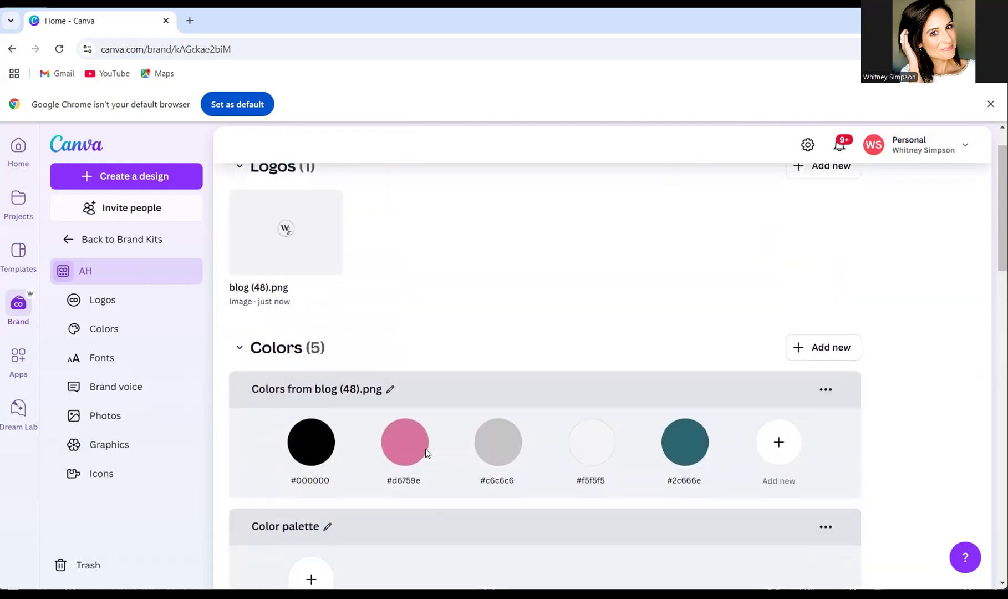
scroll(426, 449, "down", 15)
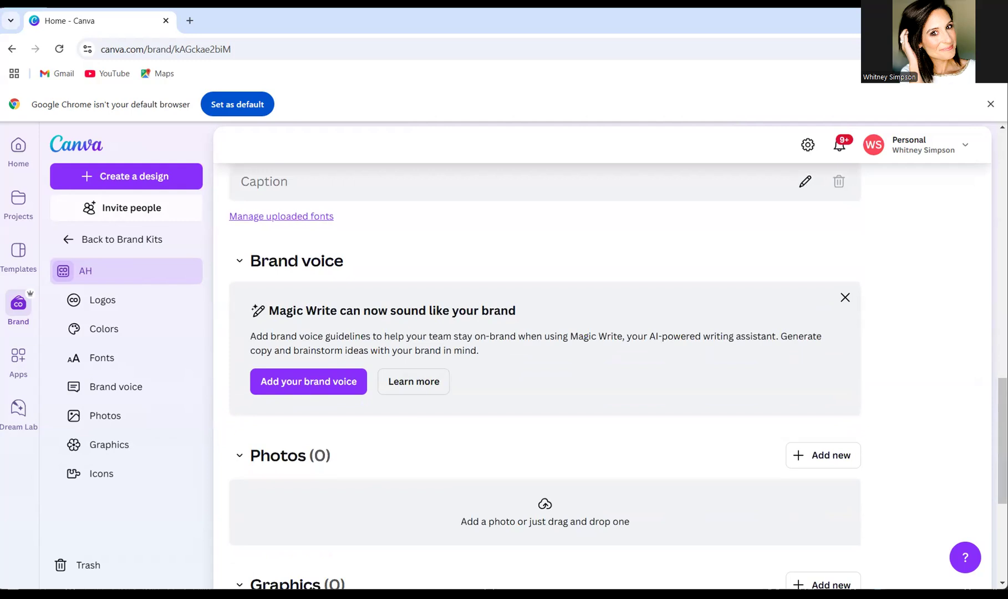
scroll(348, 412, "down", 3)
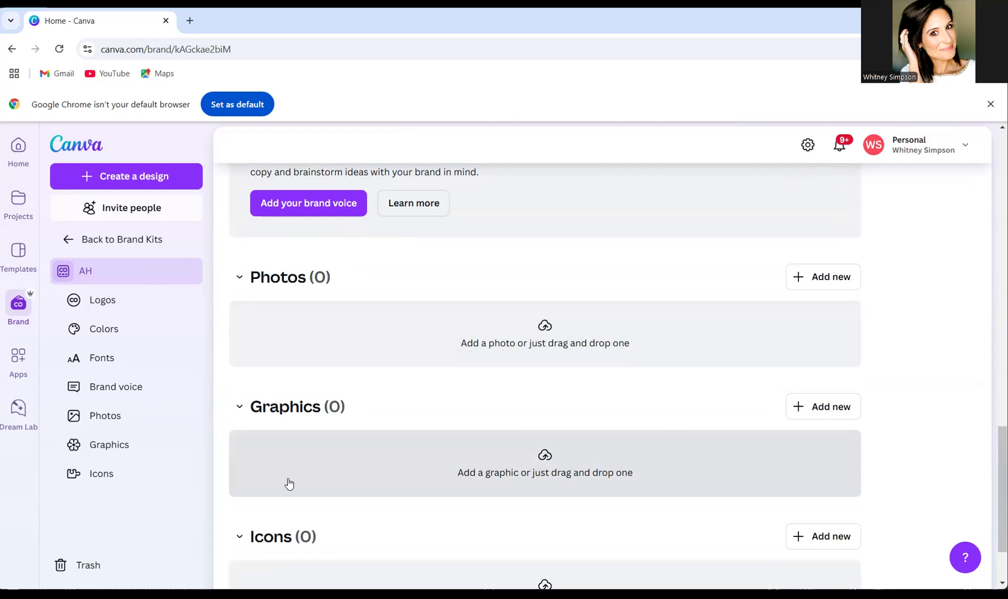
left_click(127, 179)
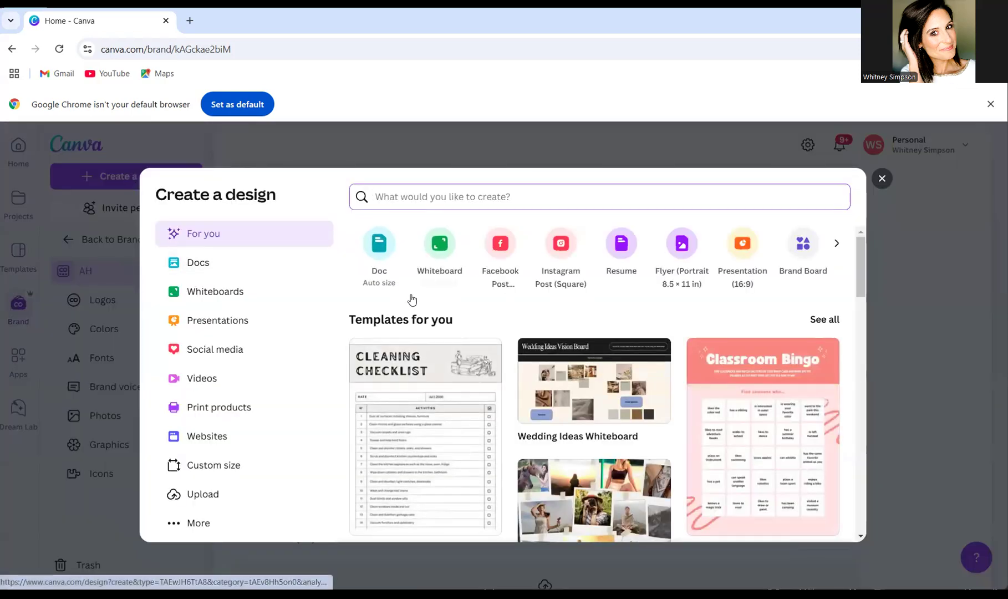
left_click(496, 243)
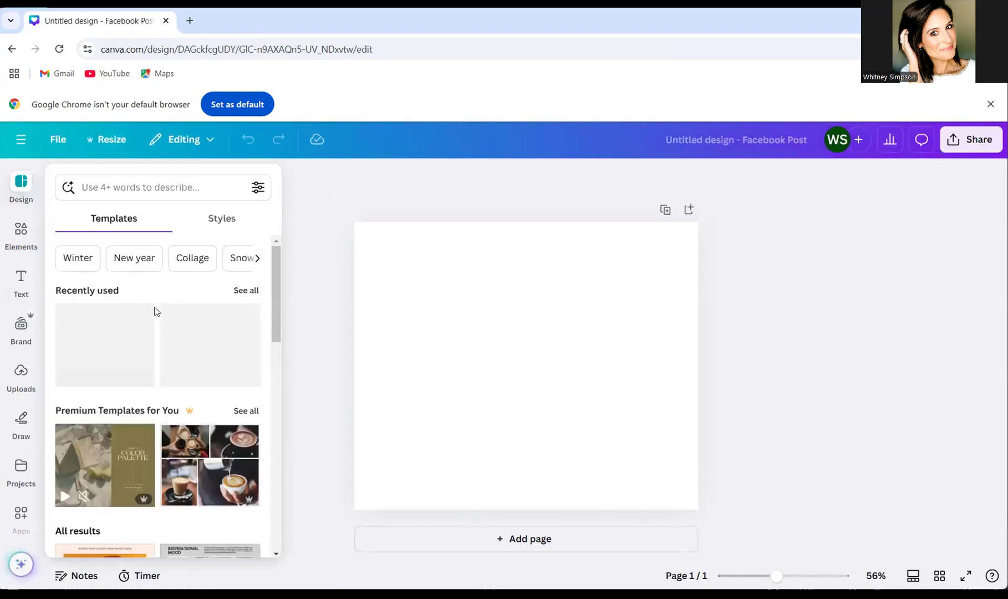
Apply the blue "Strategies for Expanding Your Business in Four Key Directions" template to the blank page
scroll(126, 422, "down", 3)
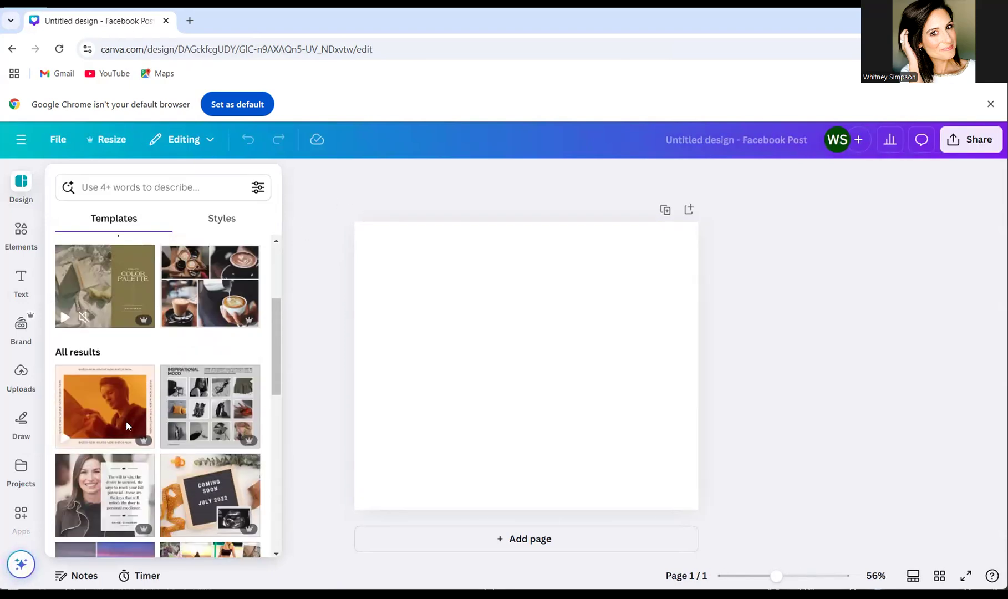
scroll(126, 425, "down", 10)
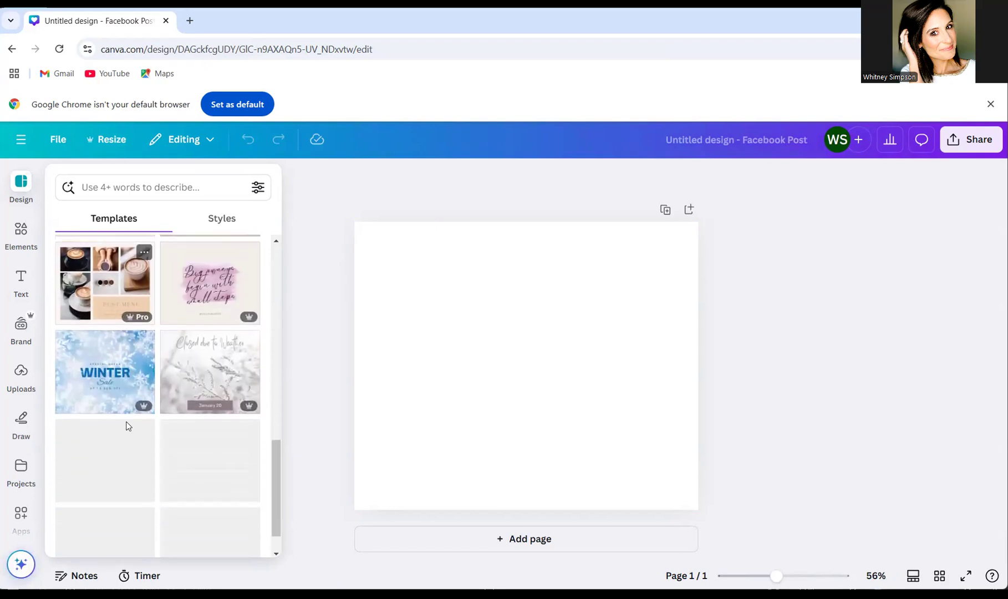
scroll(126, 426, "down", 4)
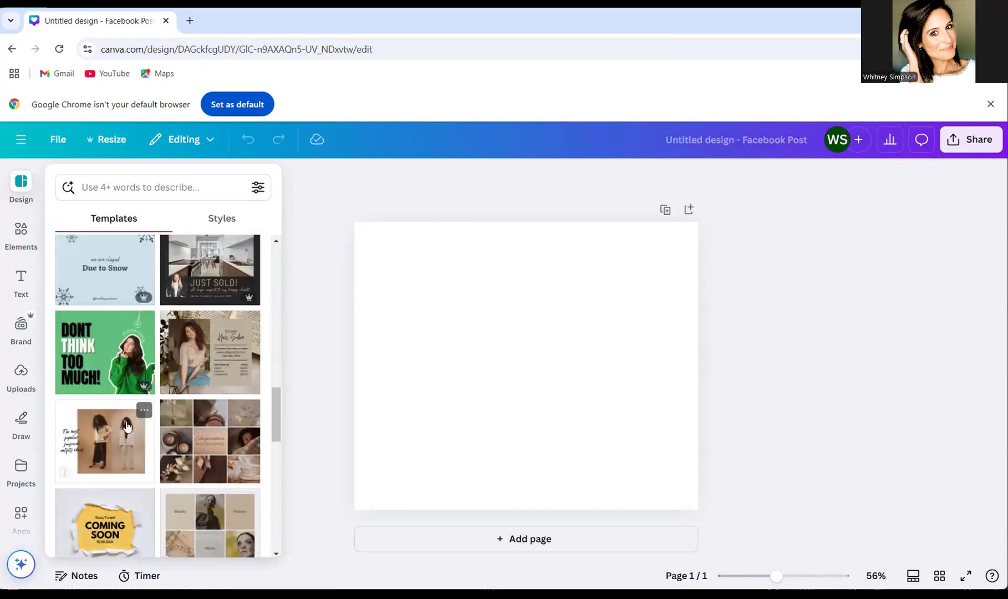
scroll(126, 426, "down", 4)
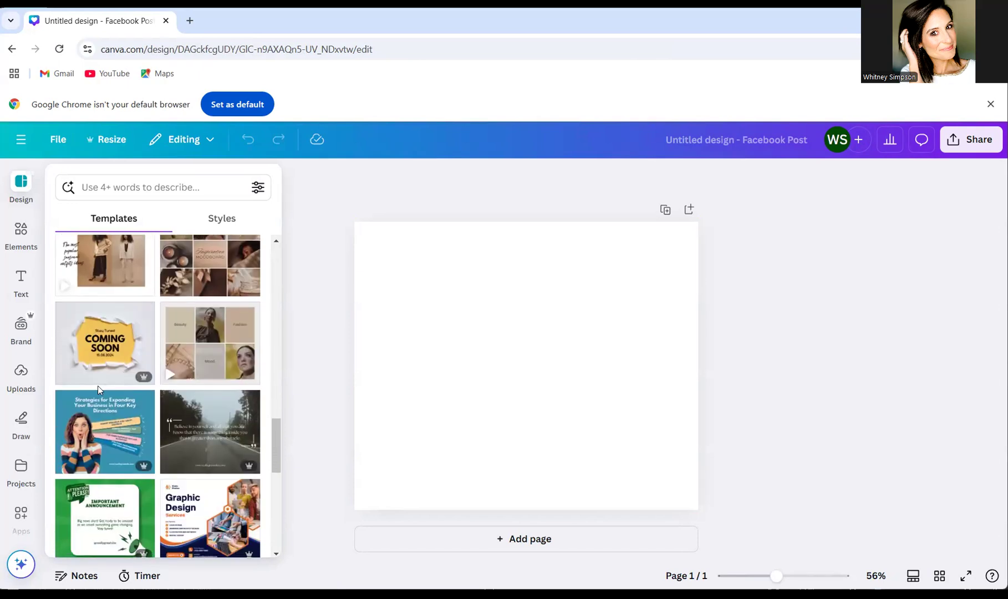
scroll(97, 385, "down", 2)
left_click(96, 331)
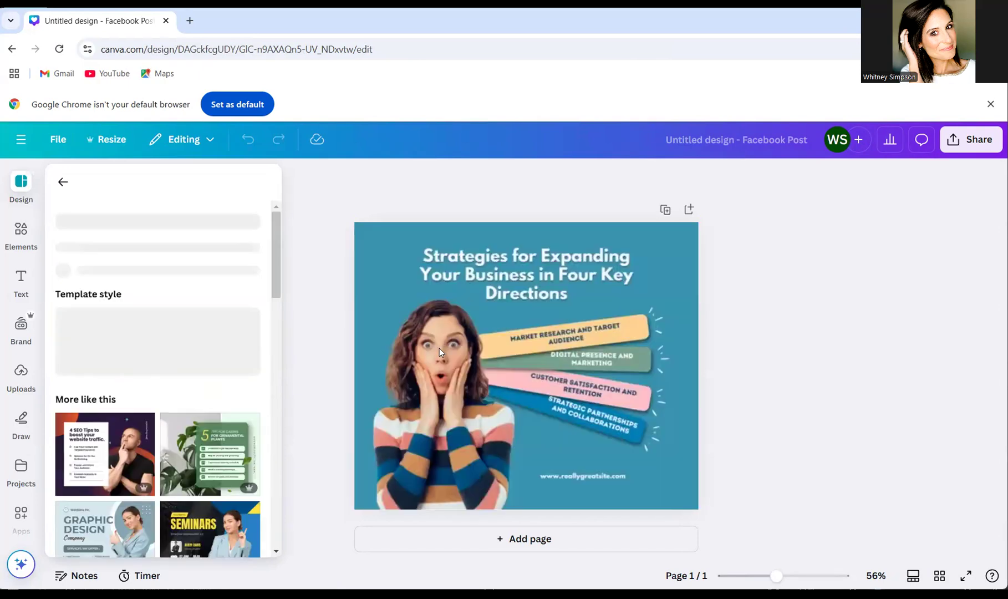
Select the graphic behind the upper two banners and switch the design's Brand Kit to AH
left_click(507, 345)
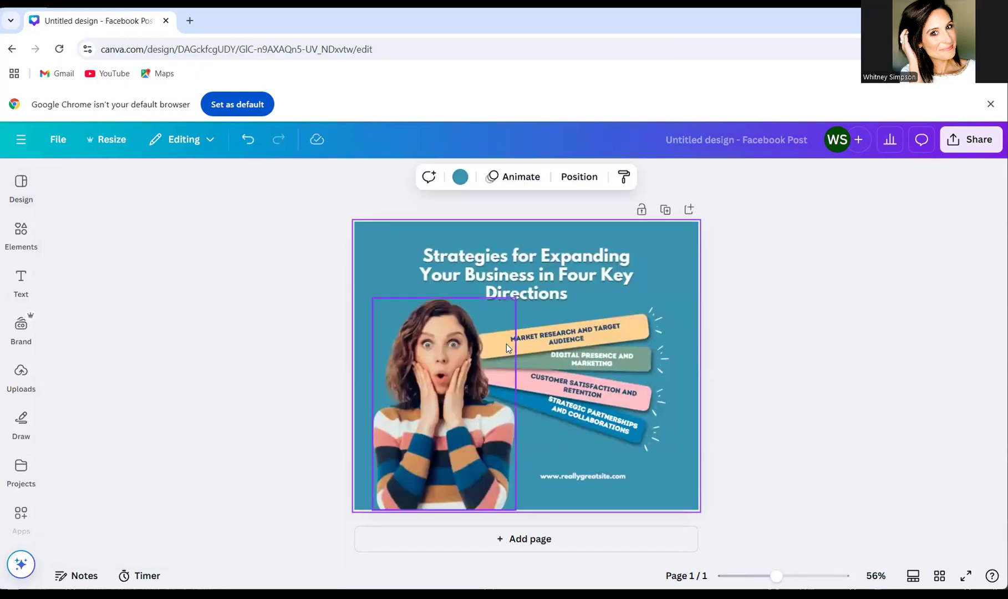
left_click(593, 328)
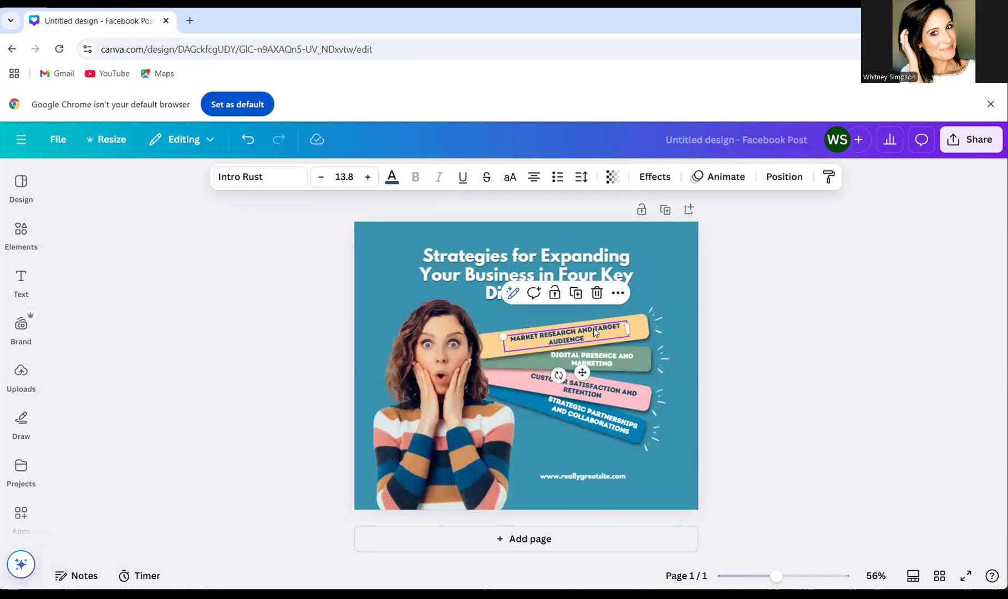
left_click(643, 327)
left_click(26, 324)
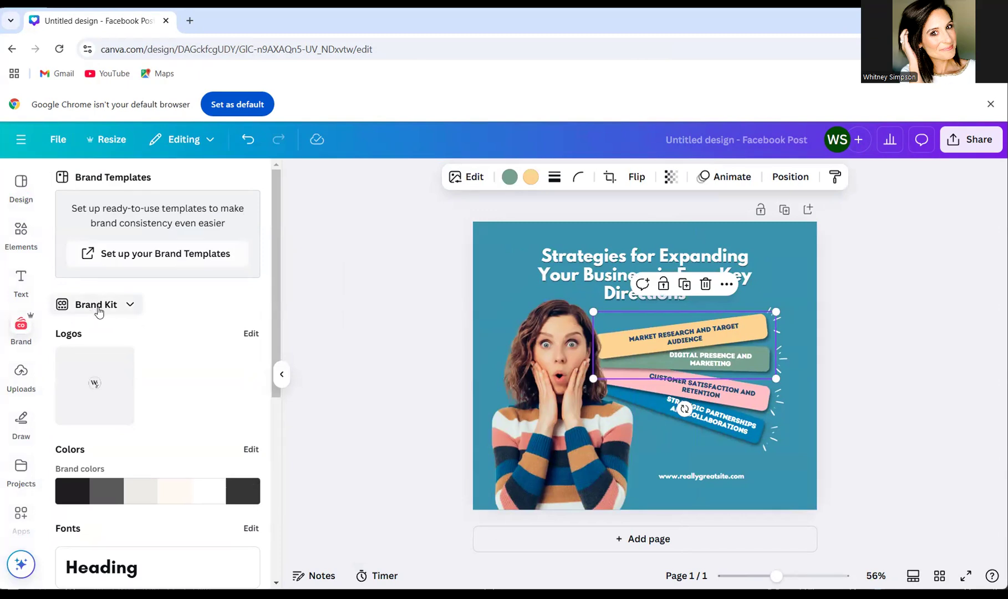
left_click(97, 308)
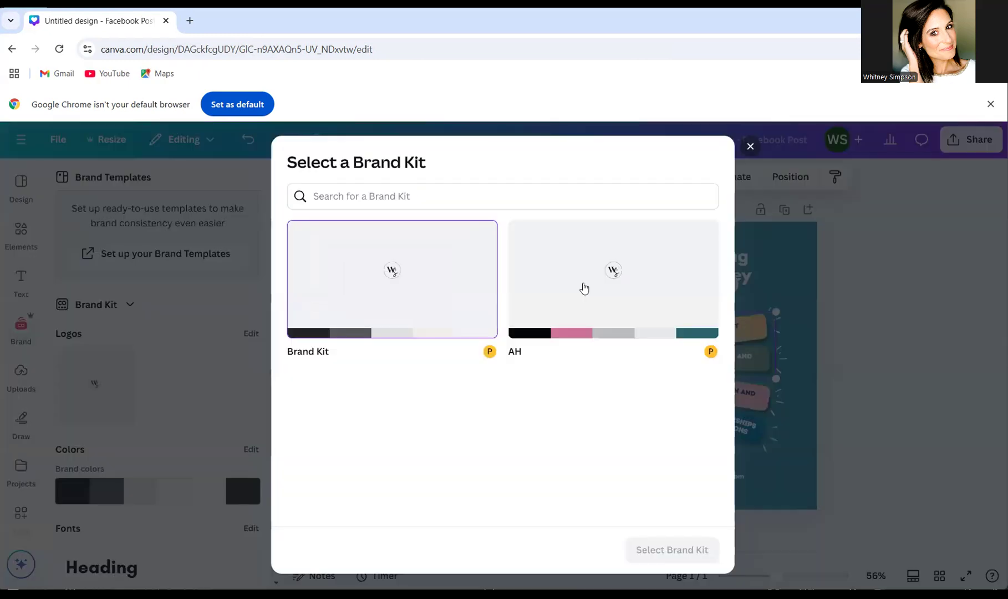
left_click(584, 287)
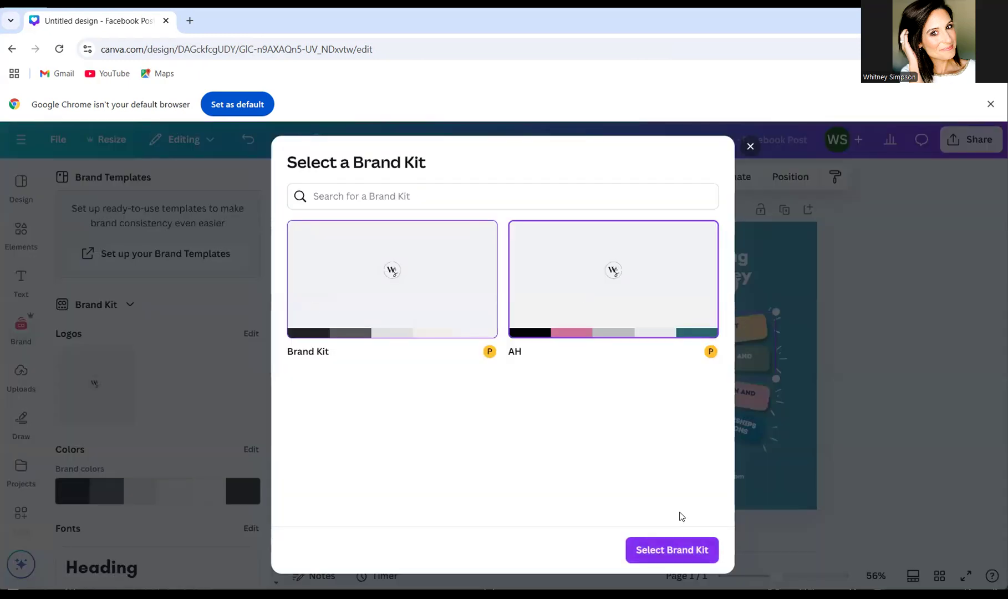
left_click(676, 547)
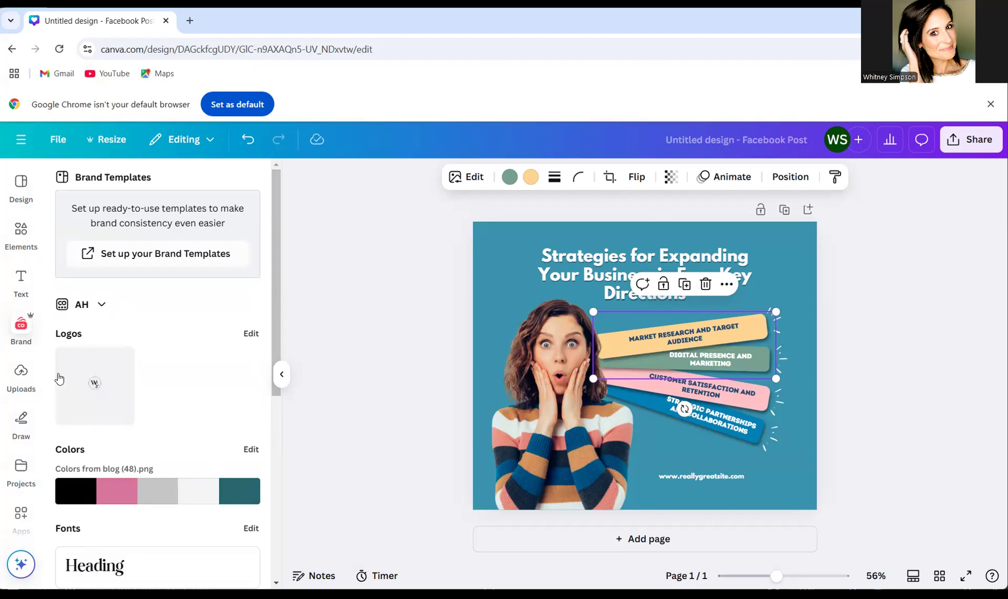
Recolor the upper two banners with AH brand colors: the green one teal #2c666e and the yellow one pink #d6759e
scroll(109, 342, "down", 2)
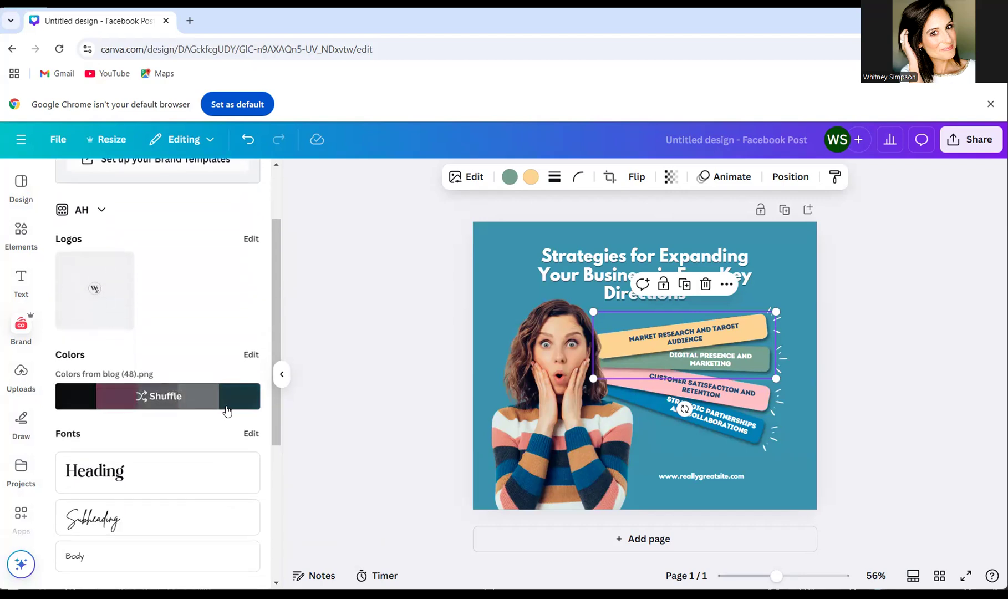
scroll(225, 410, "down", 3)
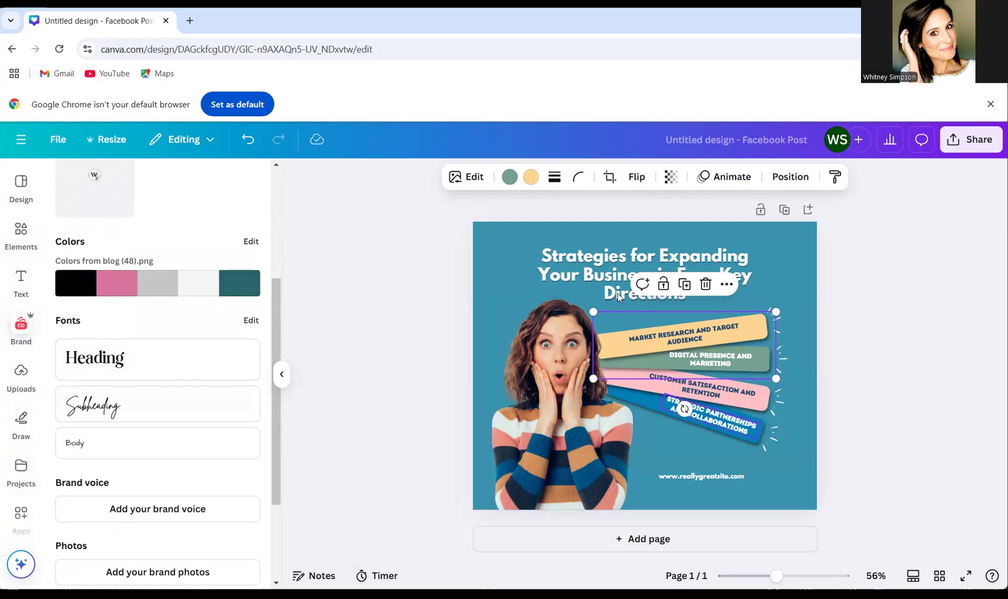
left_click(508, 177)
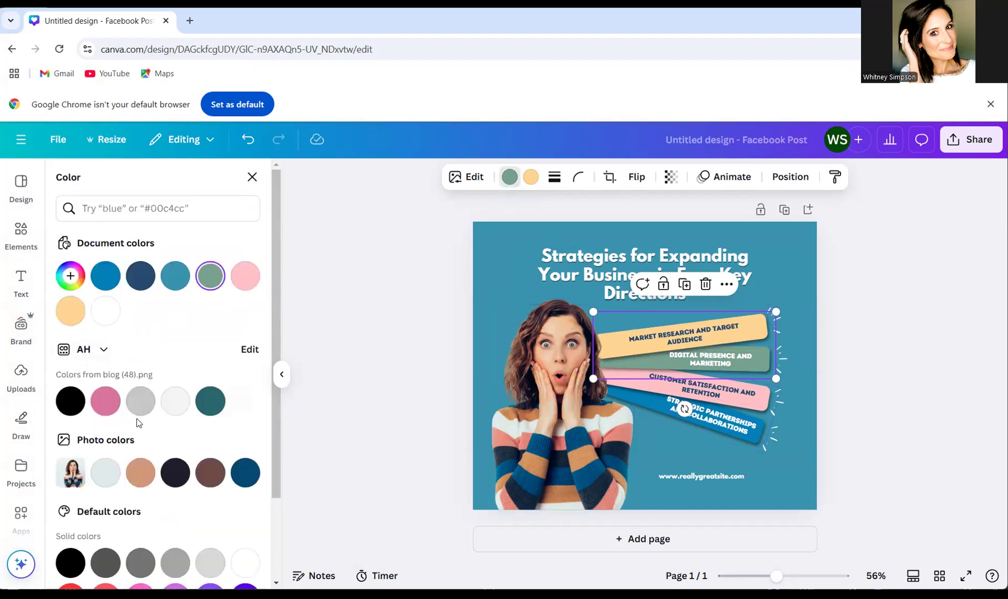
left_click(220, 405)
left_click(528, 180)
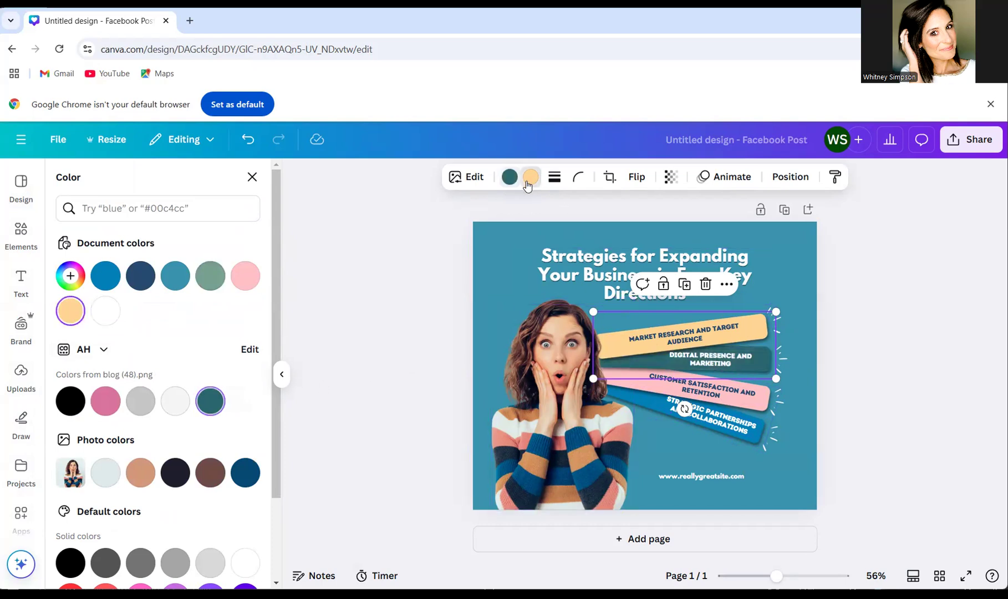
left_click(106, 402)
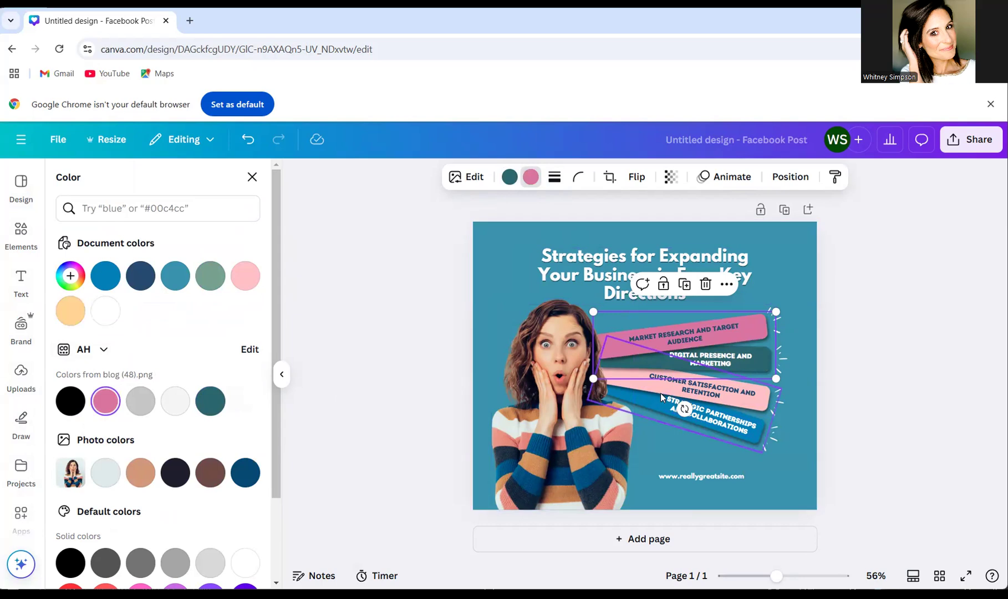
Try shuffling the AH brand palette across the whole page and undo the recoloring
left_click(485, 287)
left_click(578, 177)
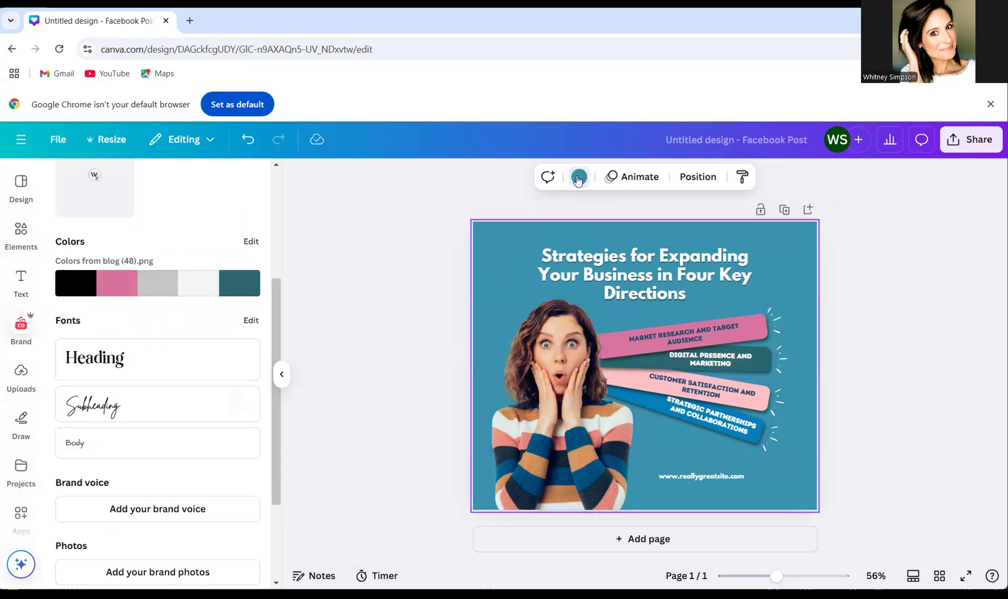
left_click(244, 288)
left_click(243, 289)
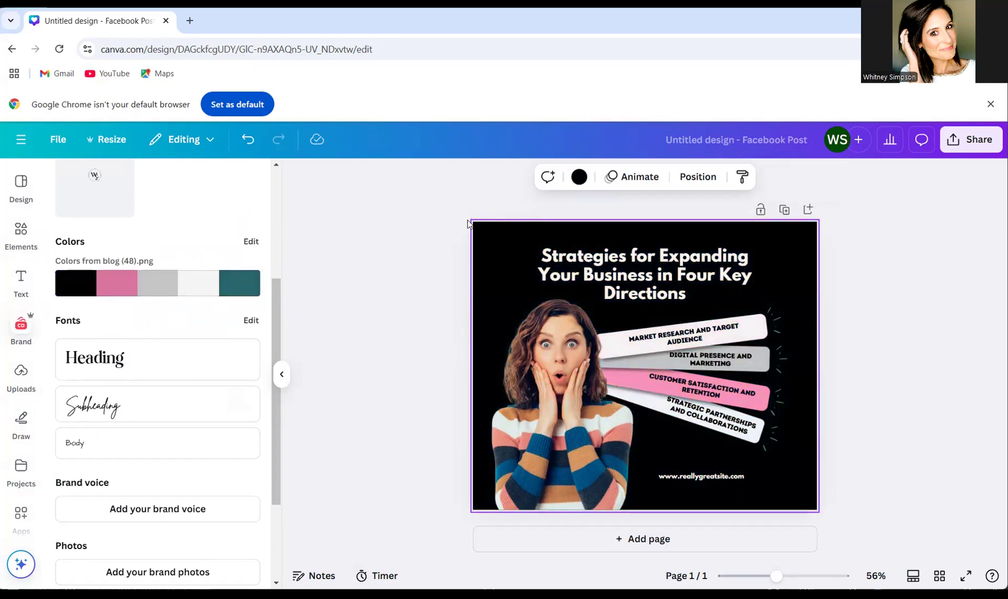
mouse_move(189, 273)
left_click(247, 139)
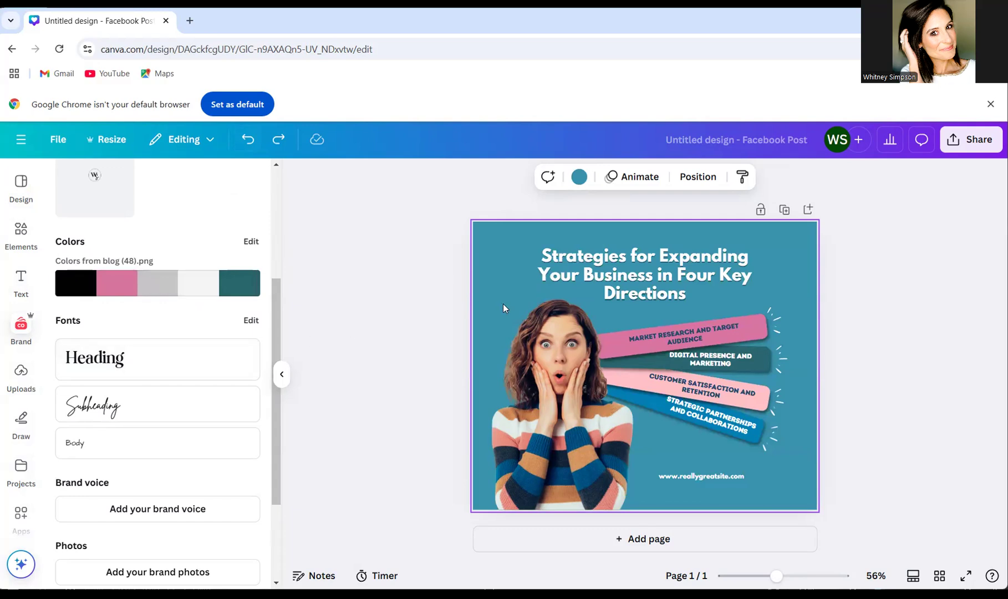
Recolor the teal "Digital Presence and Marketing" banner gray by searching for the hex code #c6c6c6
left_click(755, 328)
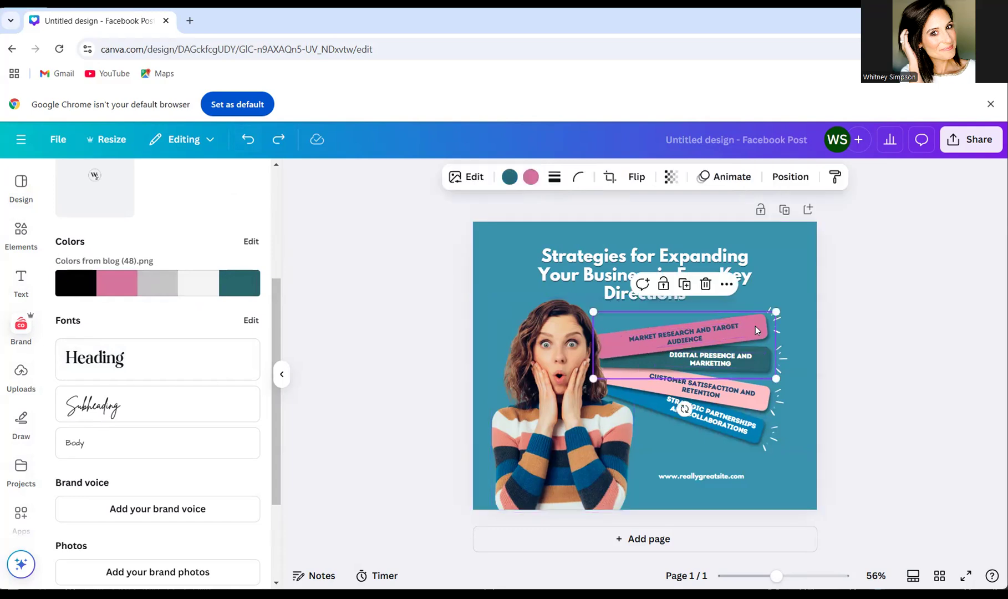
left_click(510, 182)
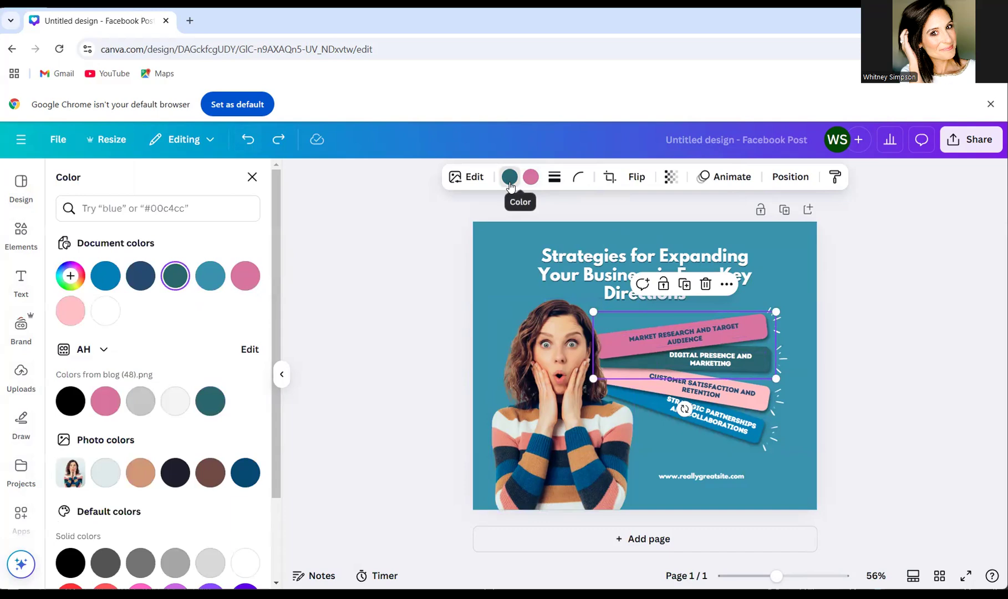
left_click(191, 204)
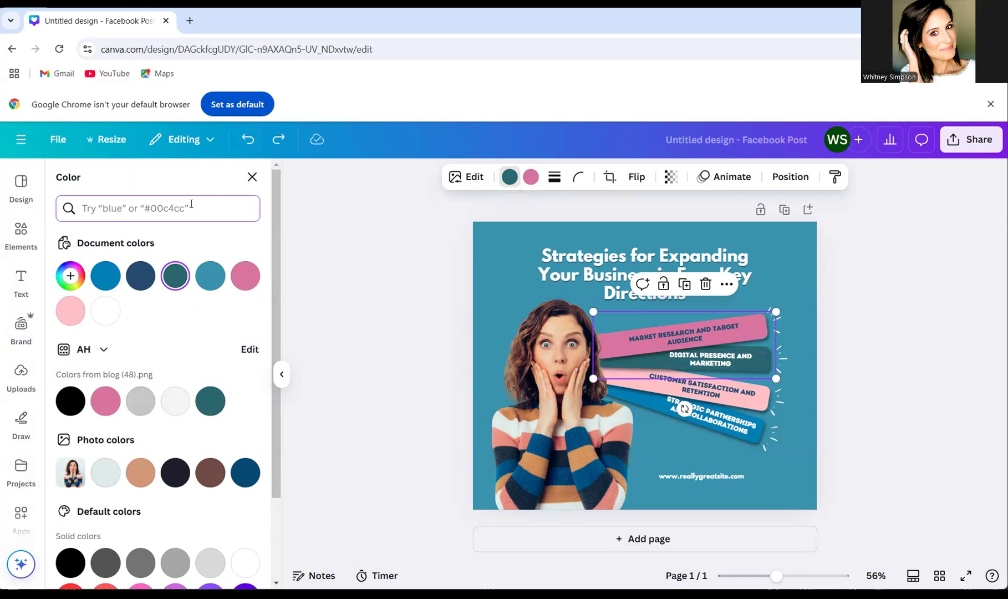
type("#")
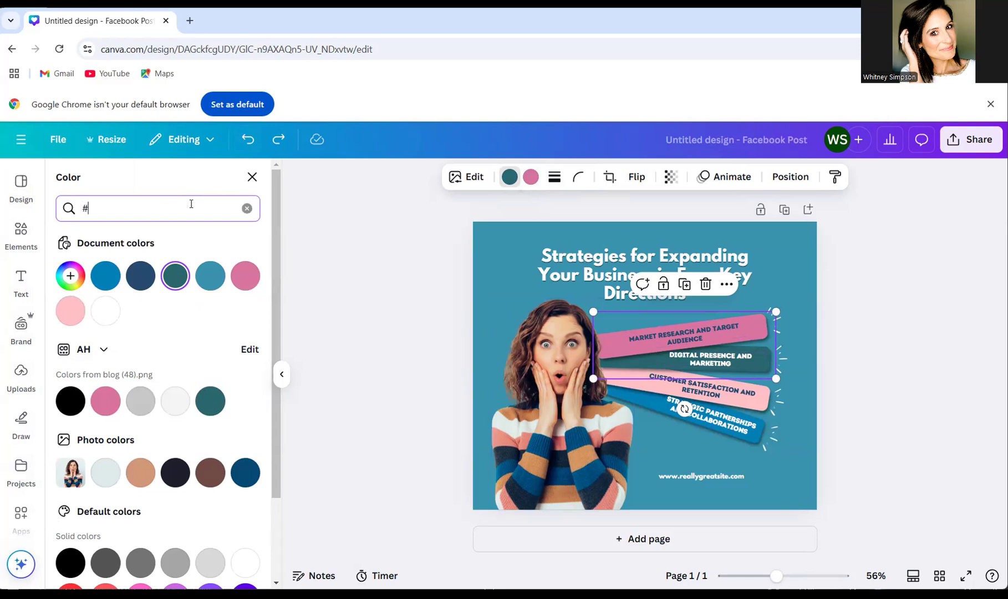
type("c")
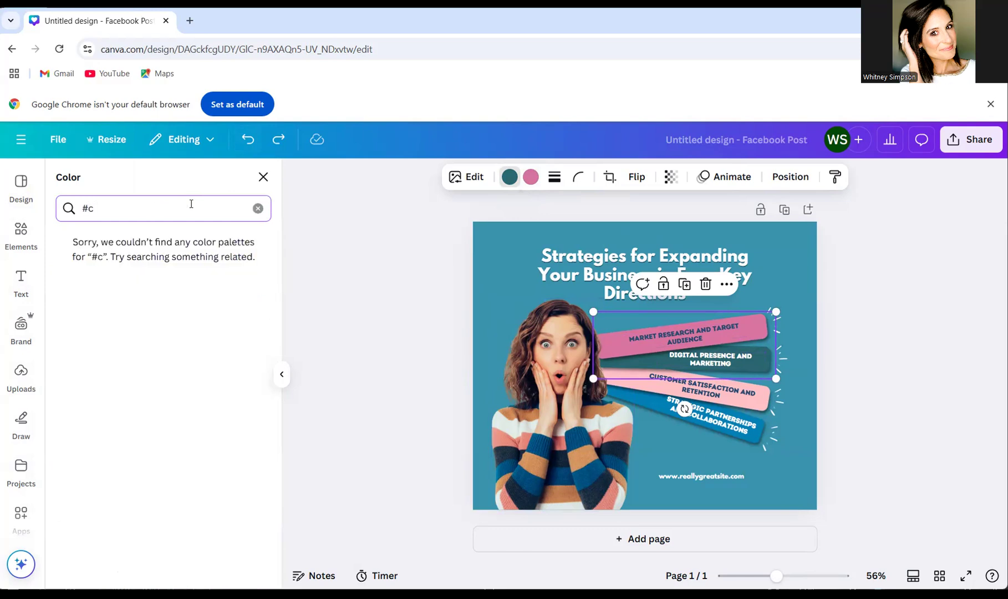
type("6c6c6")
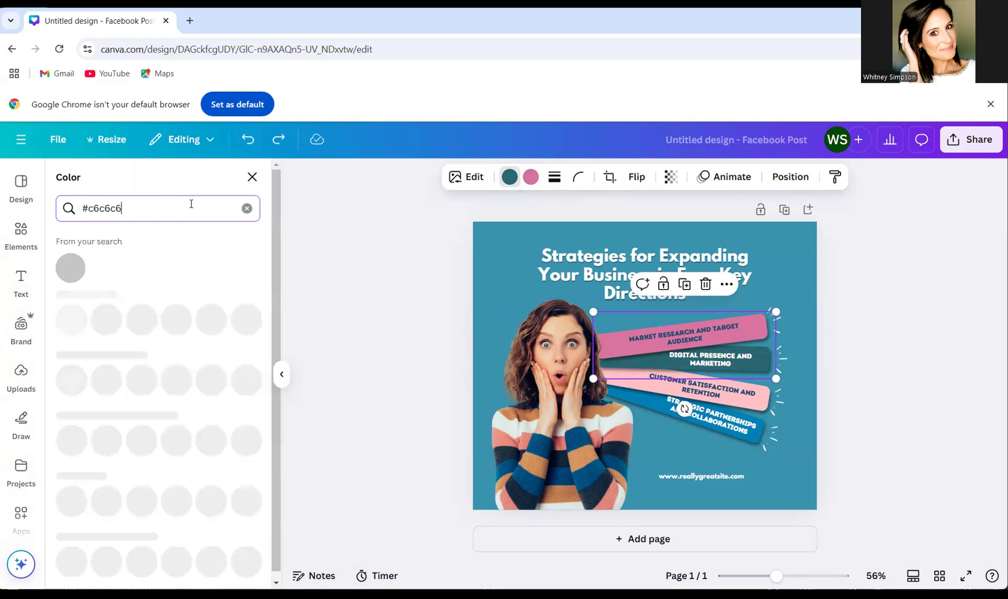
left_click(70, 268)
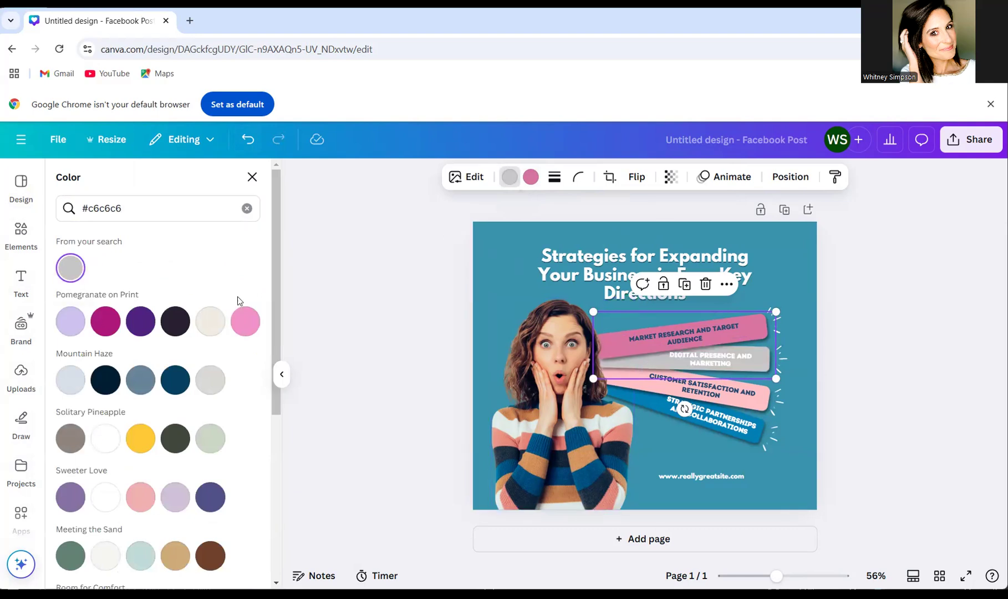
Reopen the color choices for the pink banner and clear the hex code search to view the document and AH brand colors
left_click(338, 302)
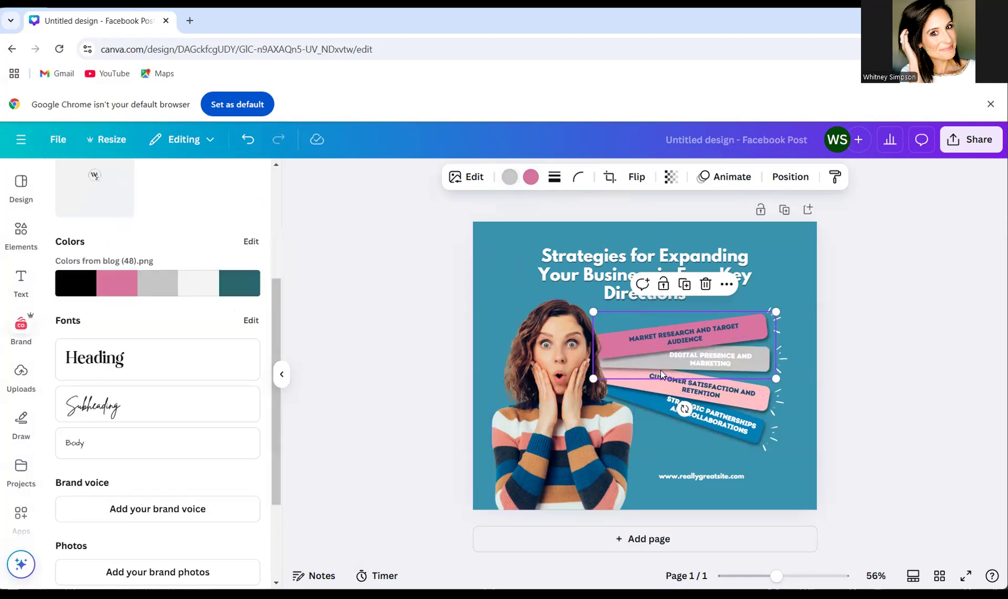
left_click(509, 179)
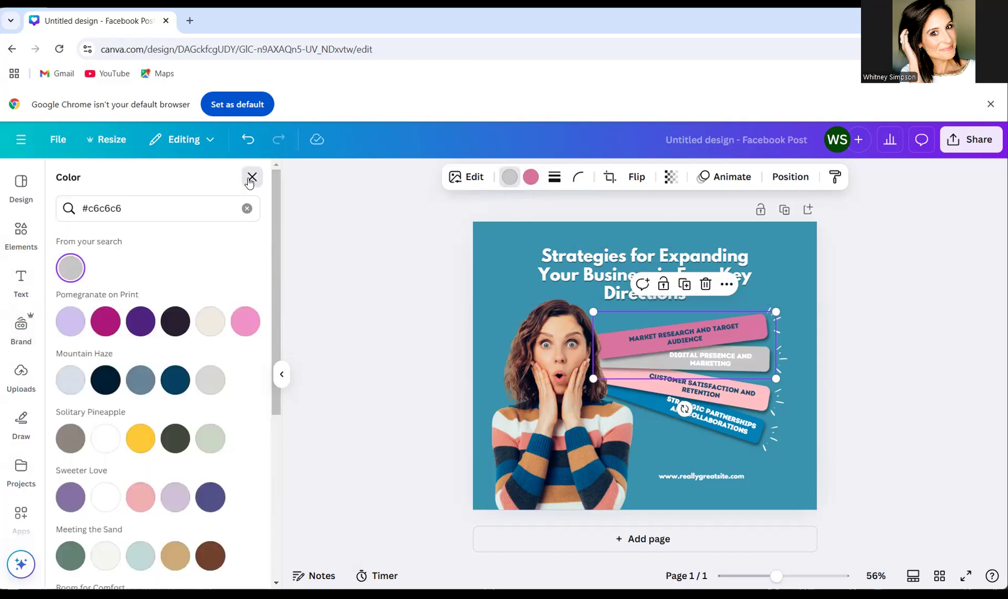
left_click(251, 181)
scroll(261, 203, "up", 4)
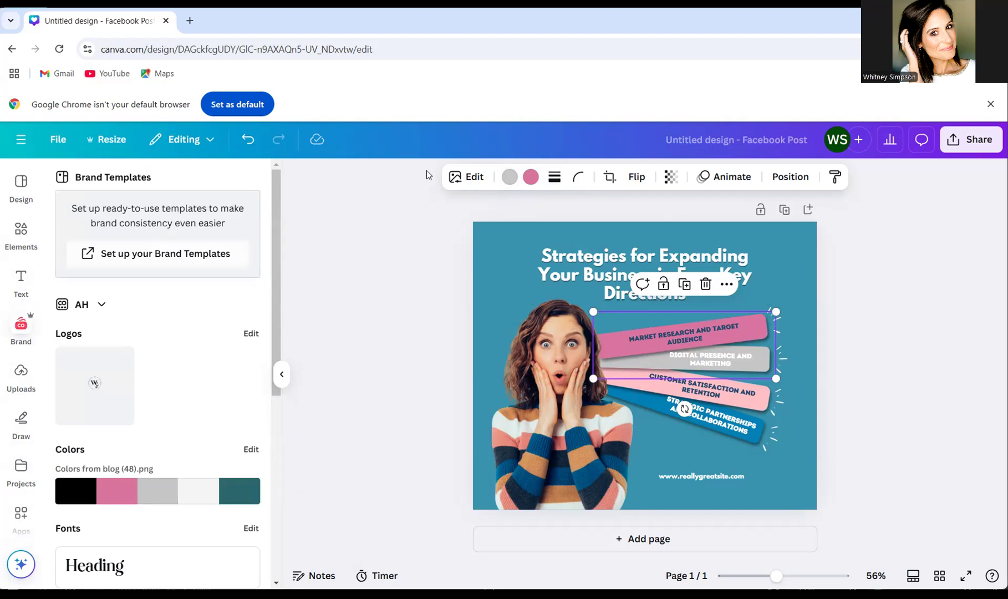
left_click(520, 182)
left_click(252, 180)
left_click(518, 179)
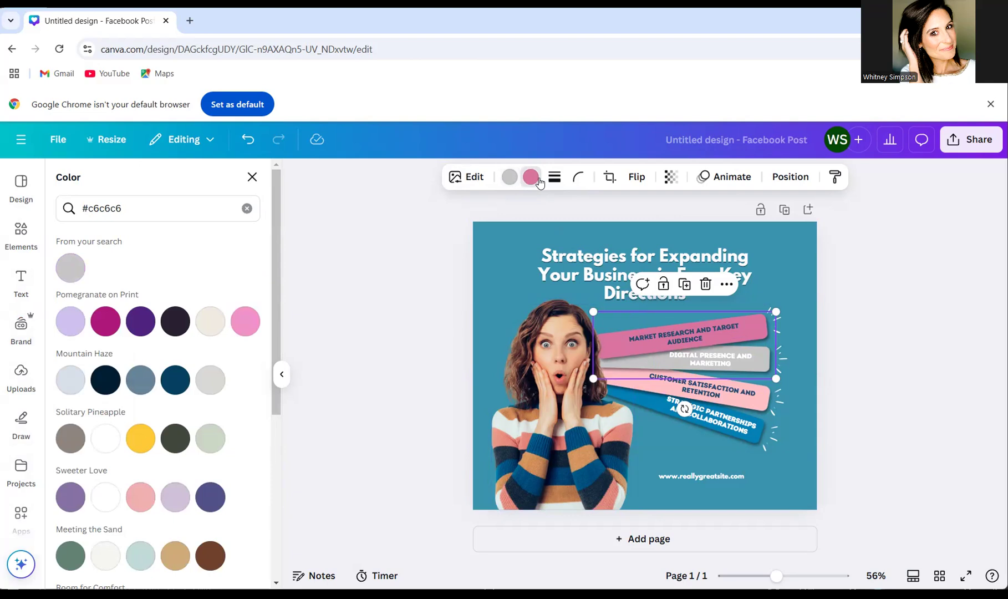
left_click(252, 177)
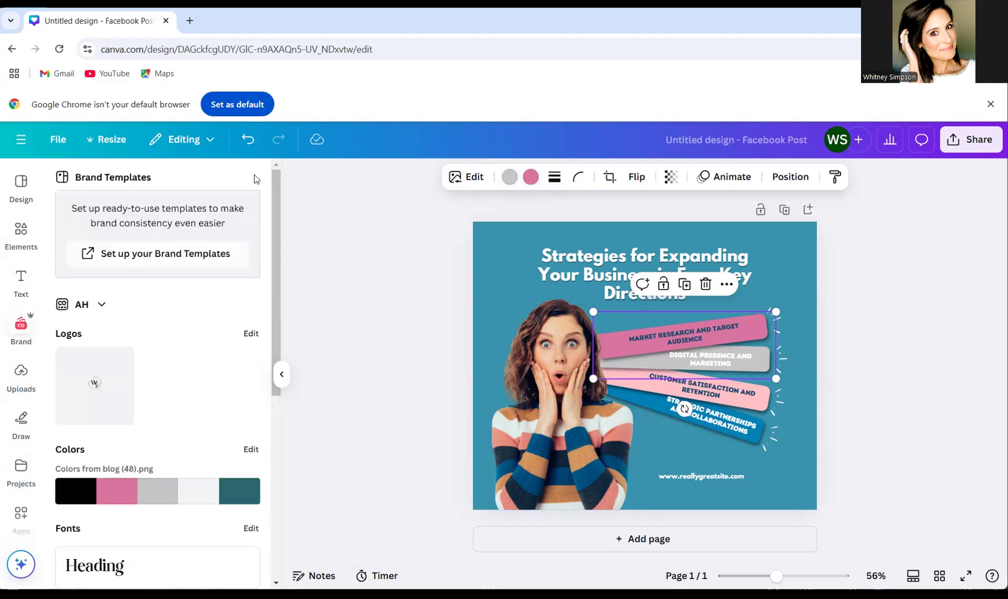
left_click(530, 177)
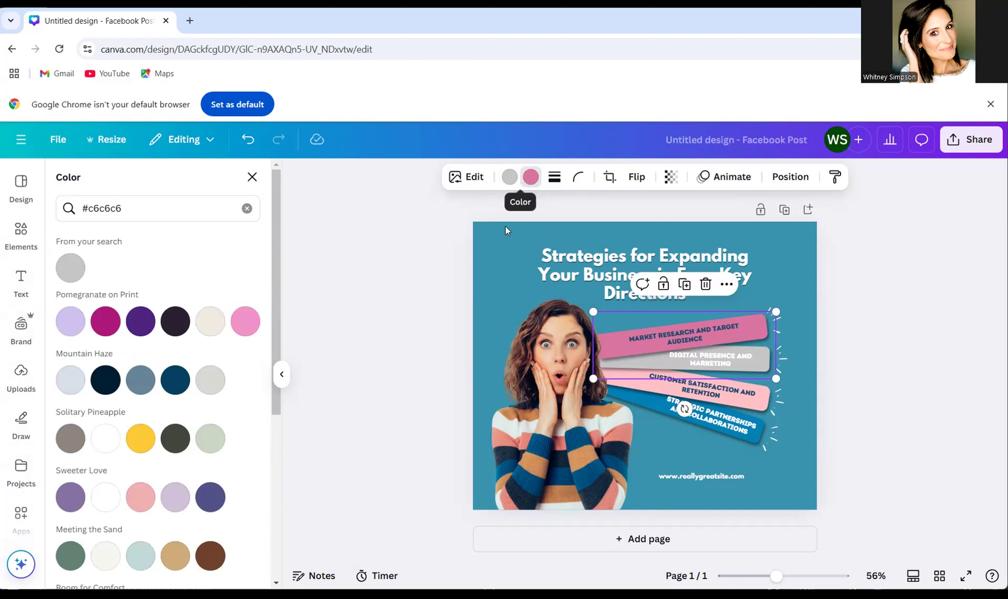
left_click(247, 208)
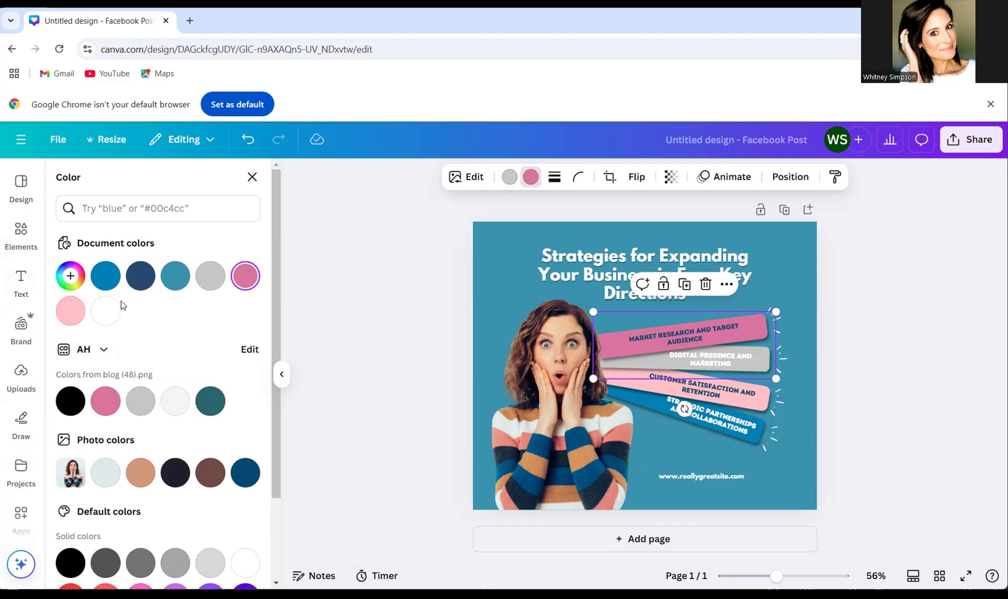
Add a blank second page to the design and return to page 1
left_click(547, 514)
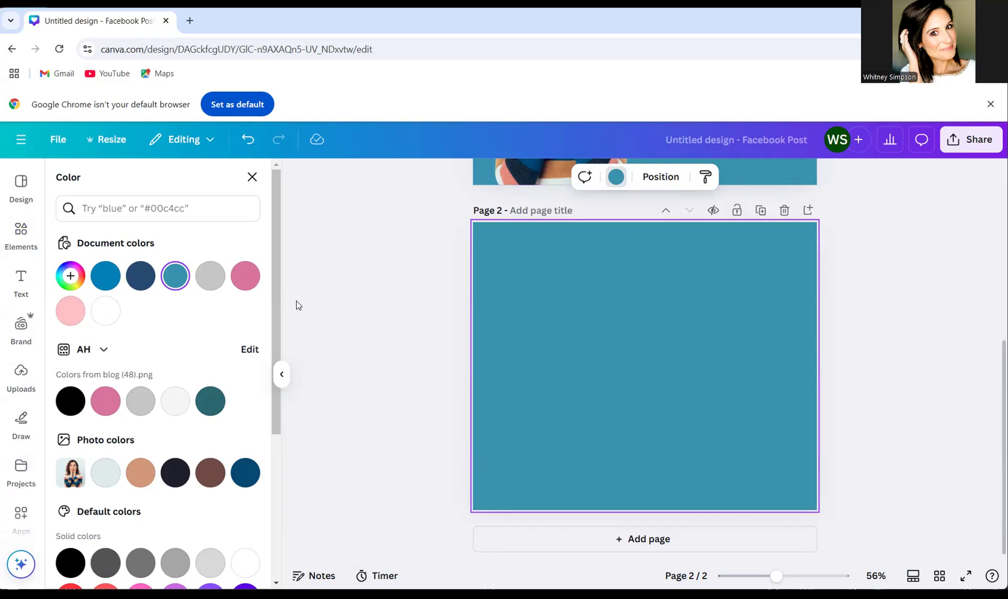
scroll(296, 305, "up", 6)
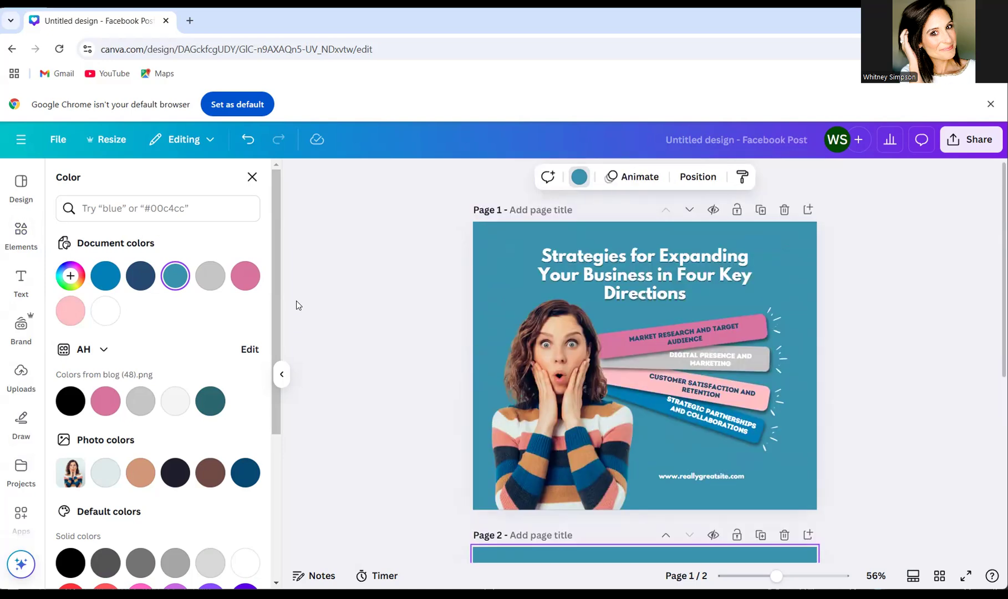
Search the fonts for "arch" and set the page 1 headline "Strategies for Expanding Your Business in Four Key Directions" in Architects Daughter
left_click(636, 283)
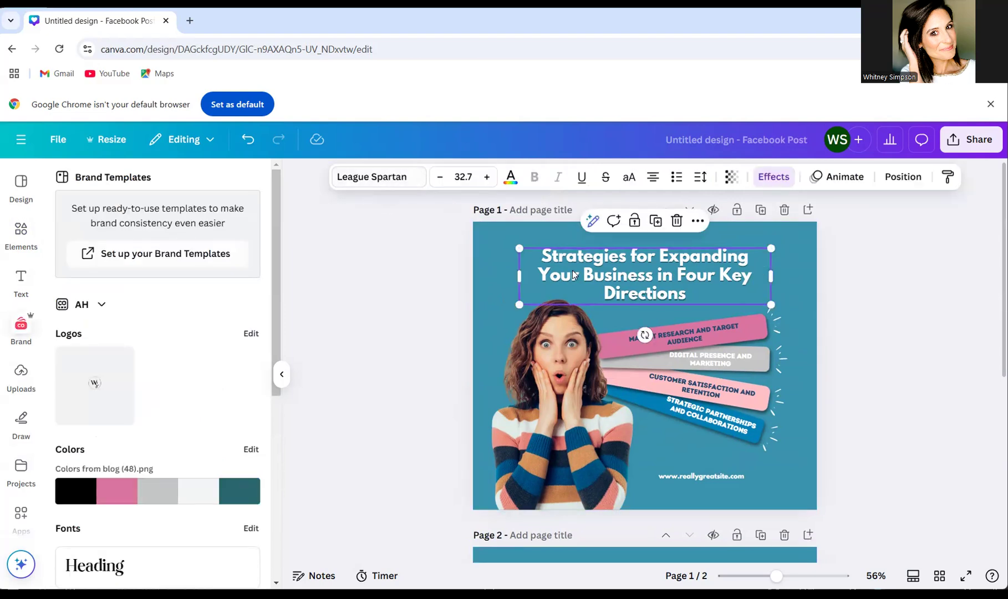
left_click(400, 176)
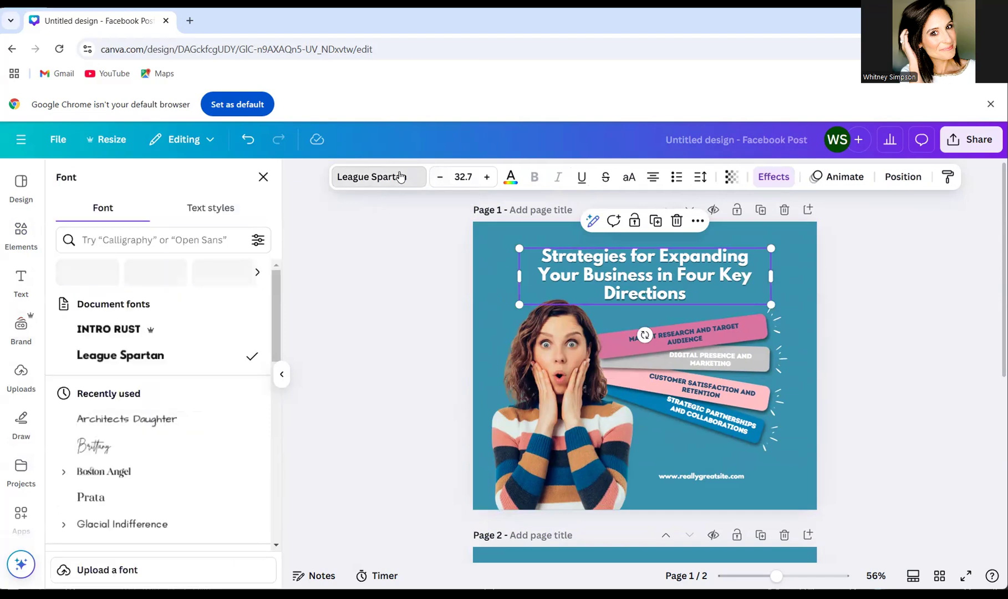
left_click(156, 239)
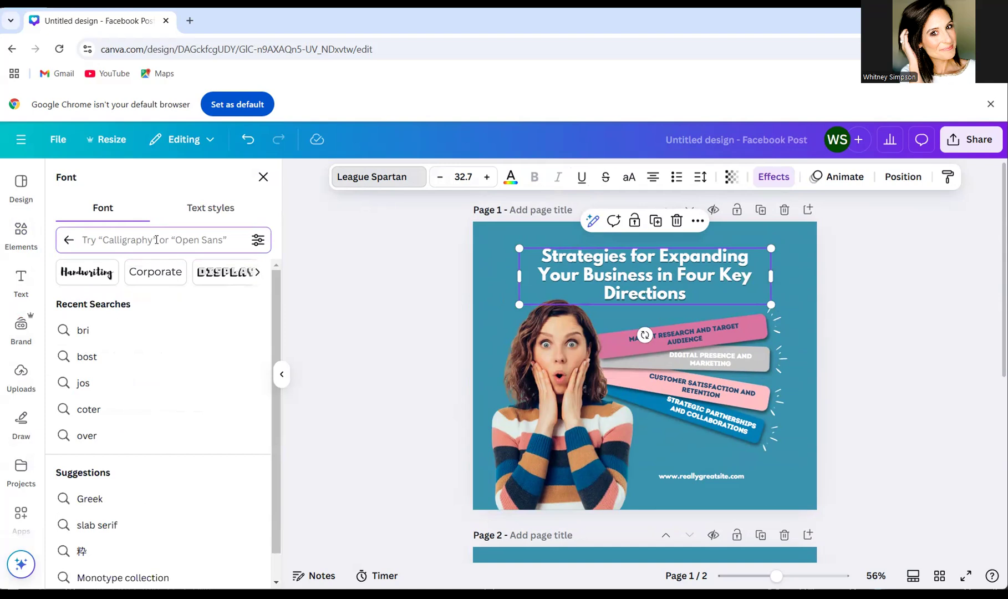
type("arch")
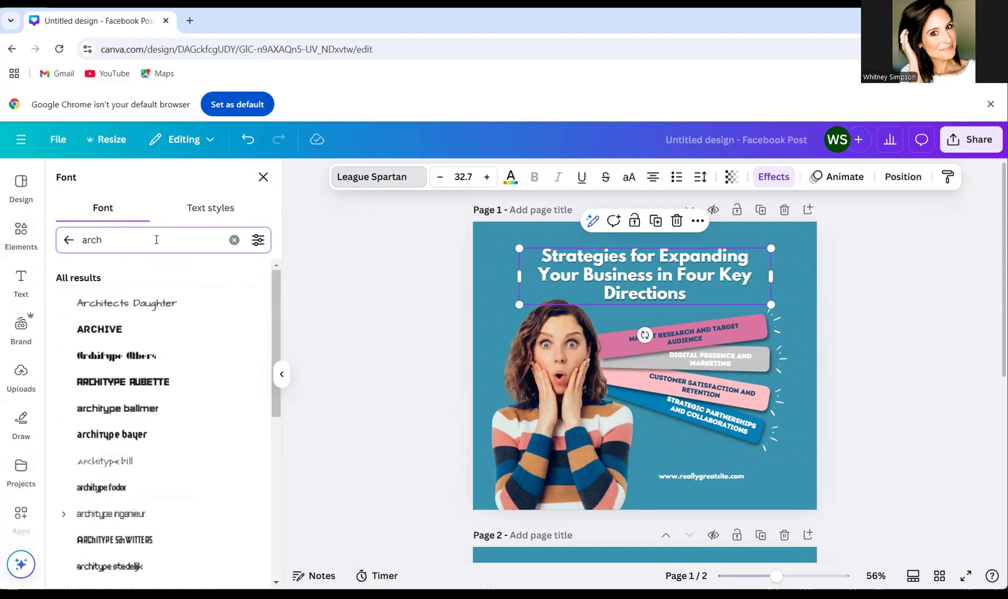
left_click(135, 303)
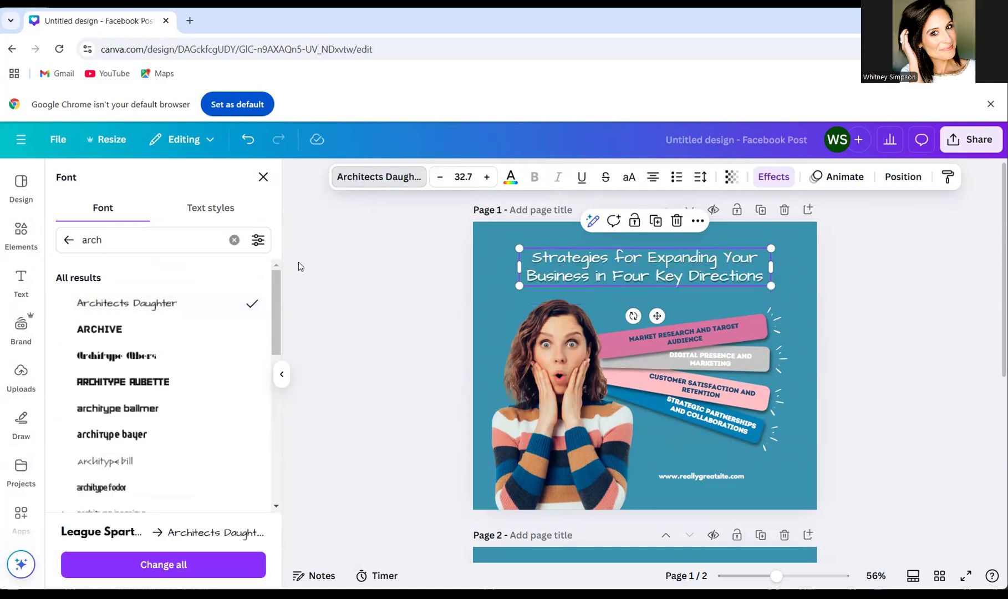
Clear the font search, look through the recommended and recently used fonts, and view the heading, subheading and body fonts of the AH Brand Kit
left_click(234, 240)
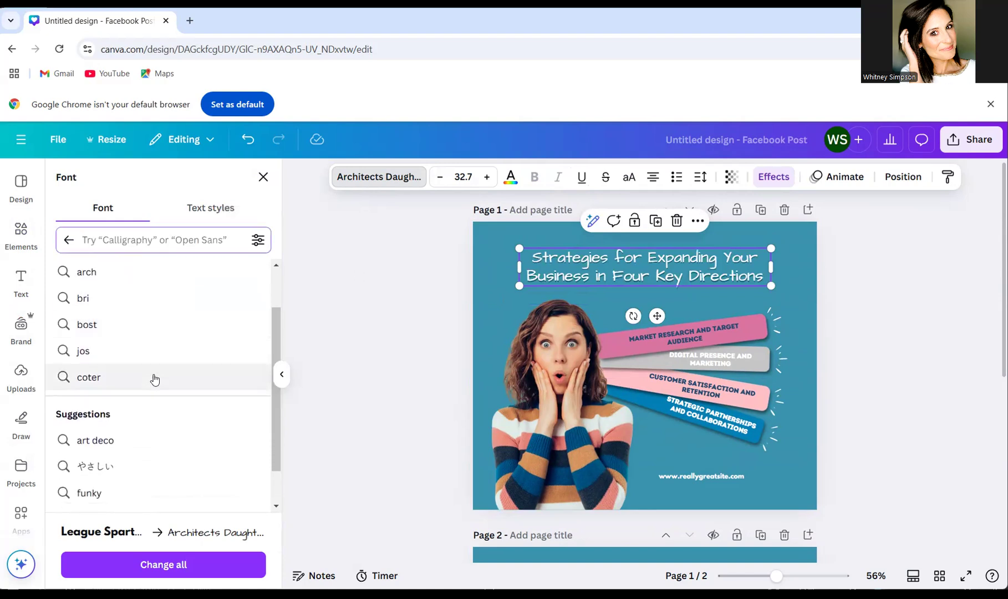
left_click(68, 240)
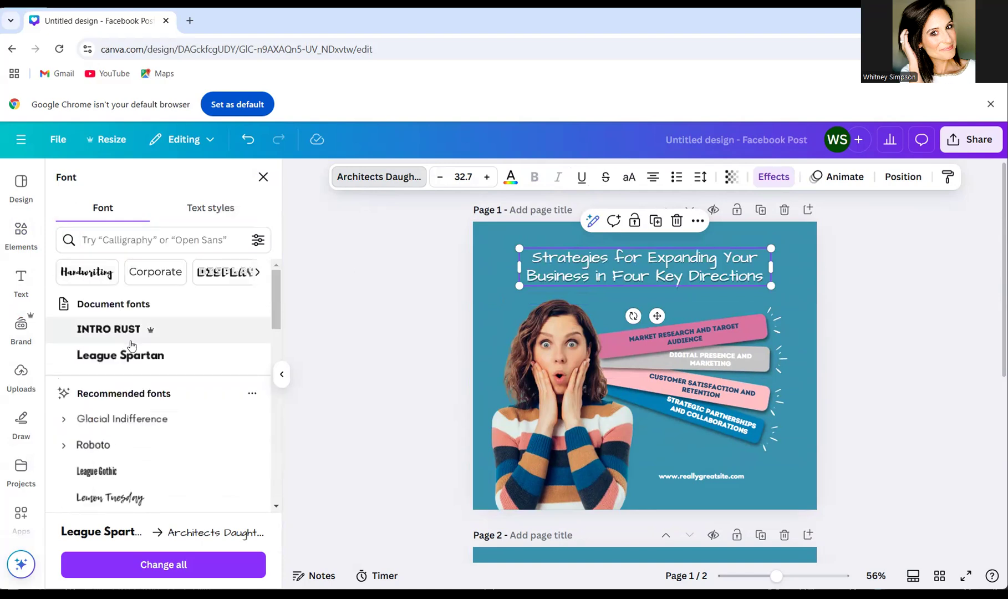
scroll(129, 388, "down", 2)
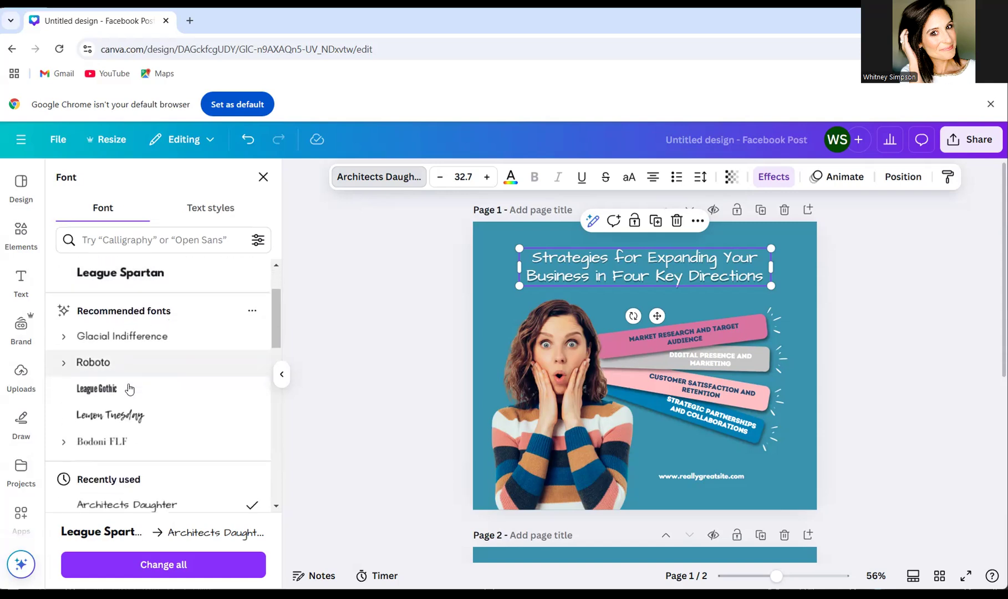
scroll(128, 388, "down", 1)
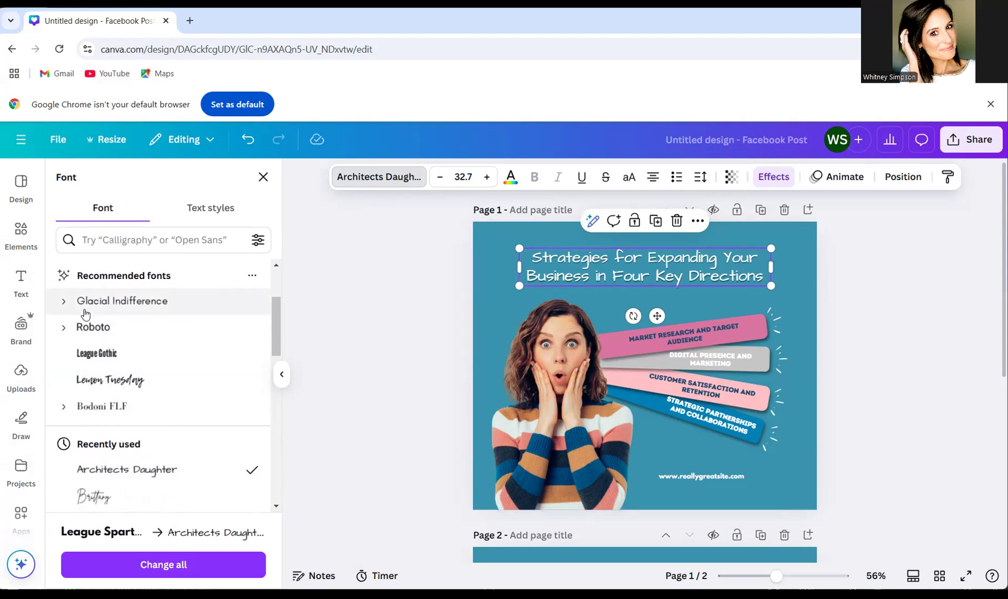
left_click(16, 333)
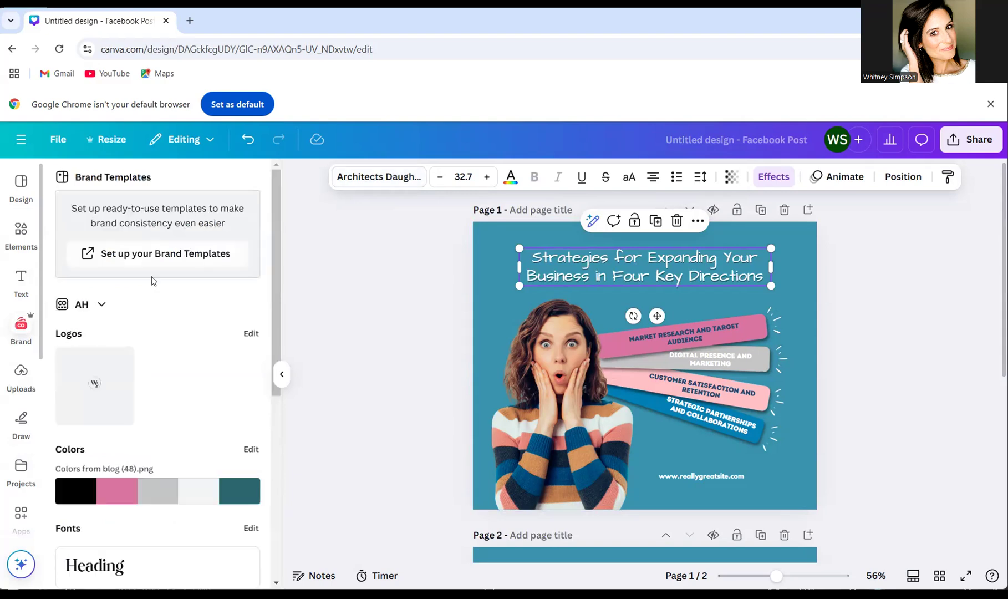
scroll(152, 278, "down", 3)
scroll(151, 276, "down", 3)
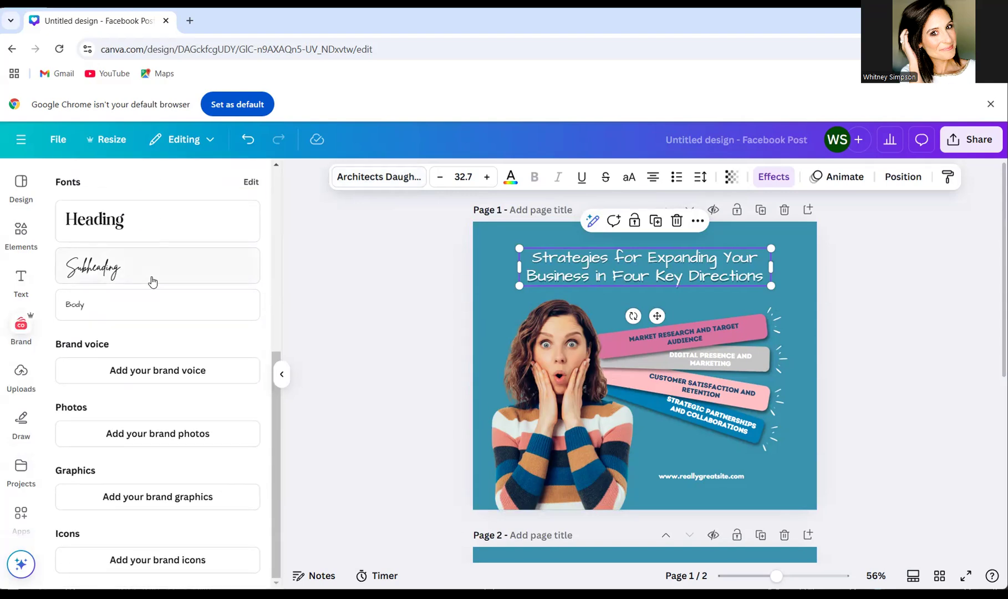